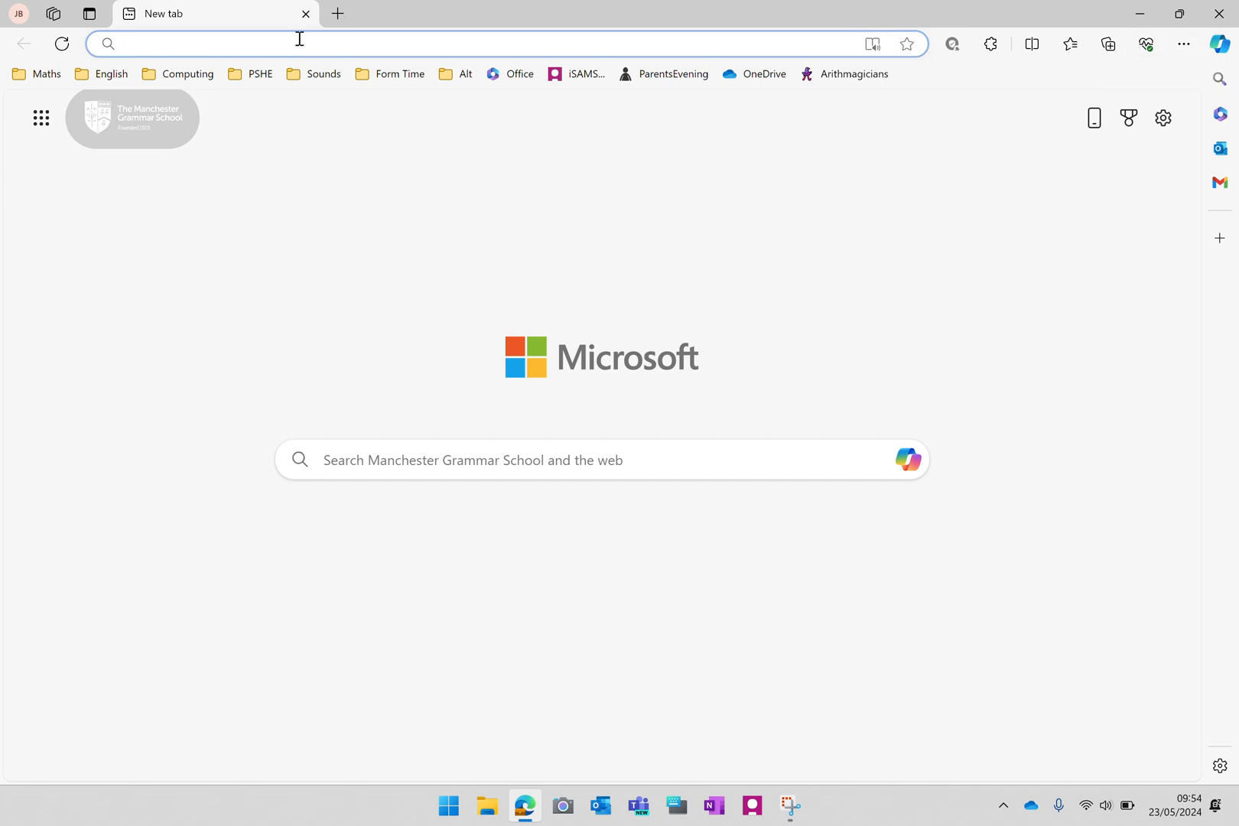
Step: Go to brush.ninja and open its Brush Ninja animation maker
{"action": "type", "text": "brush.ninja"}
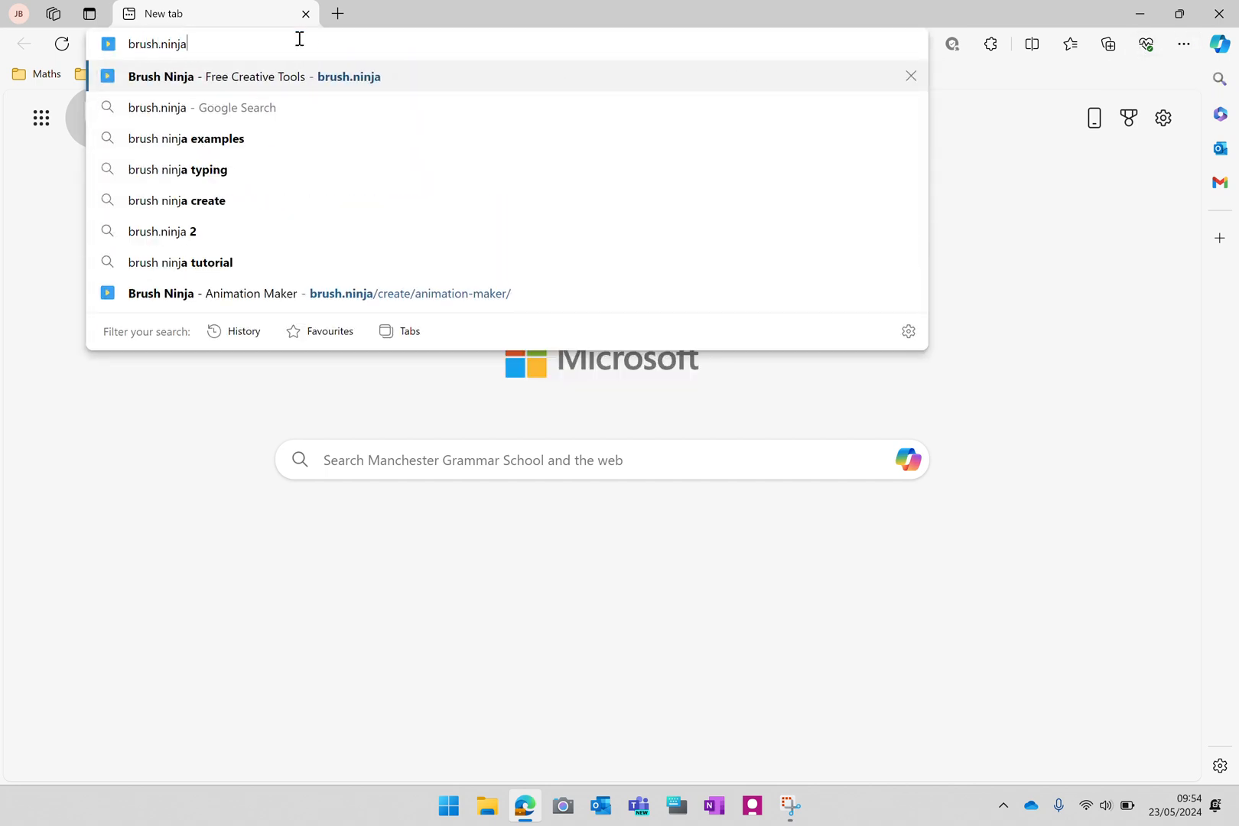
{"action": "key", "text": "Return"}
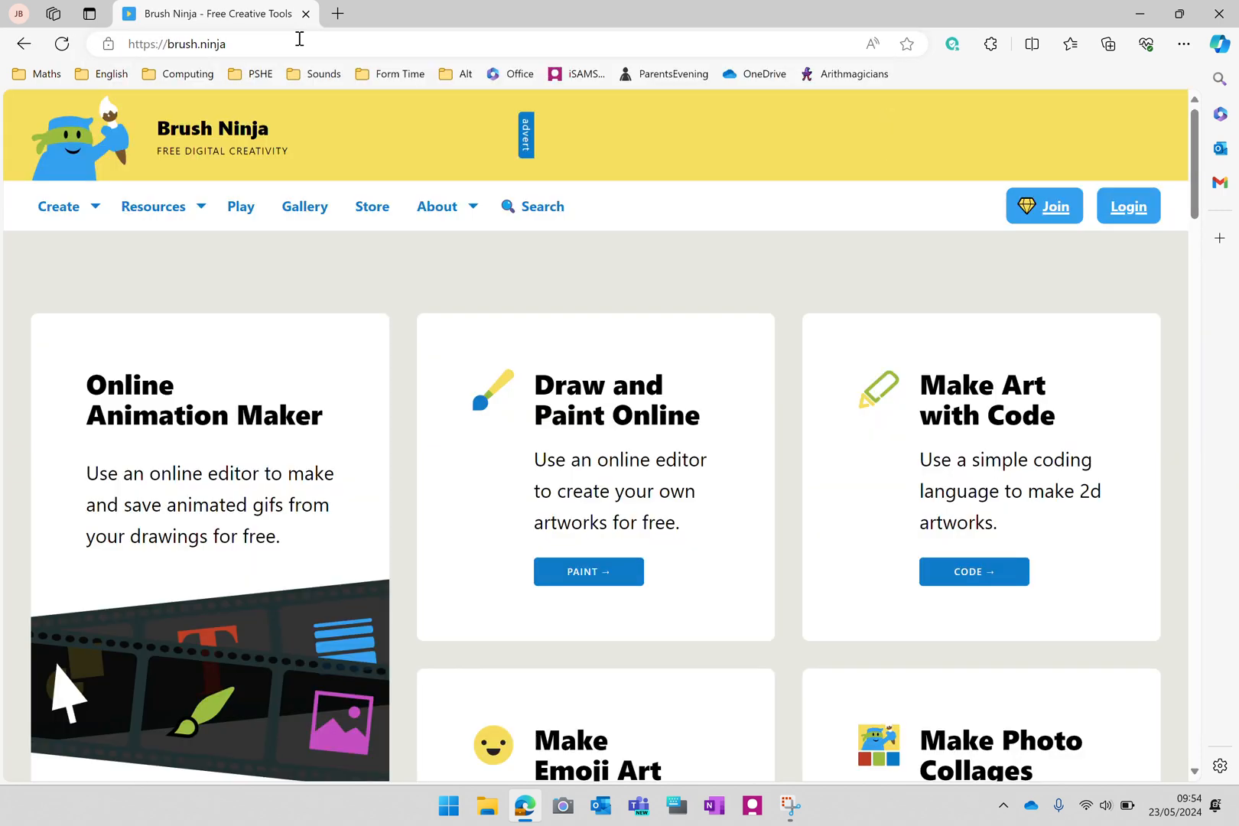
{"action": "left_click", "coordinate": [67, 207]}
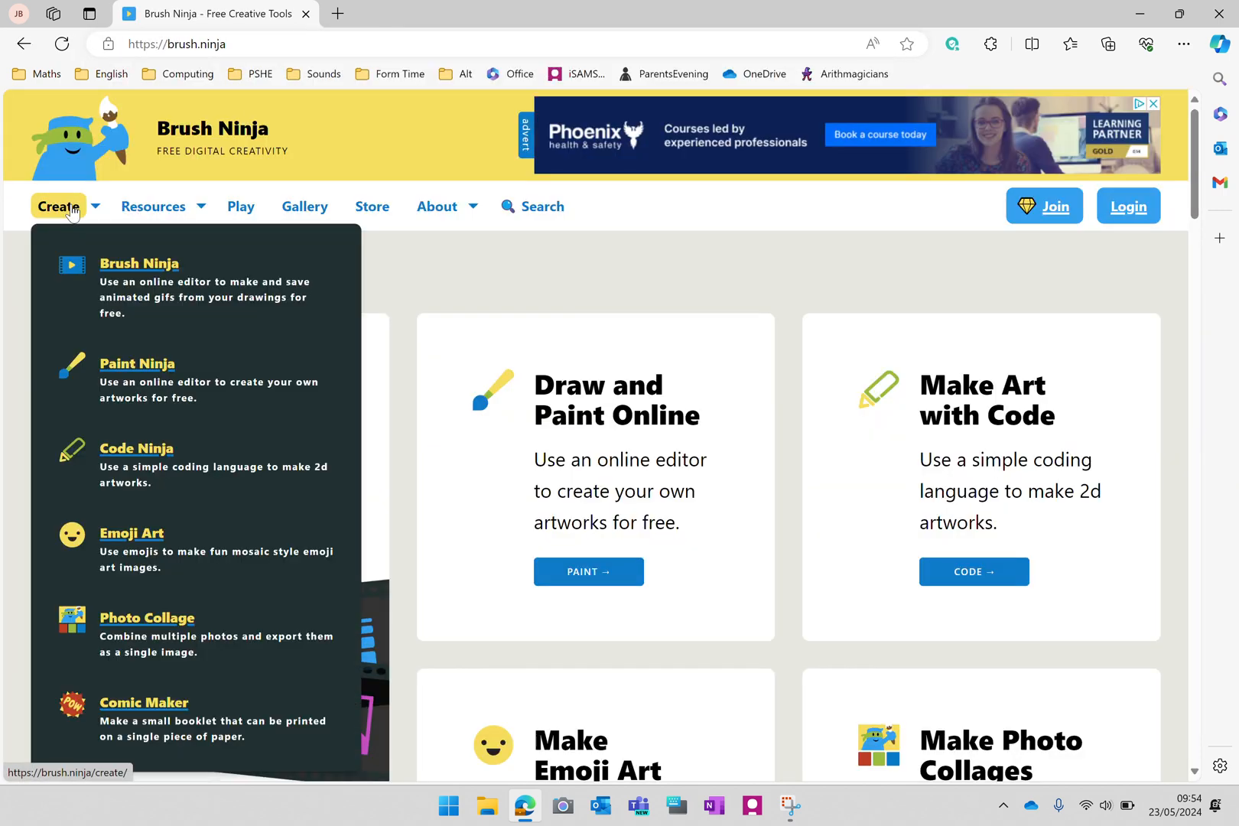
{"action": "left_click", "coordinate": [132, 278]}
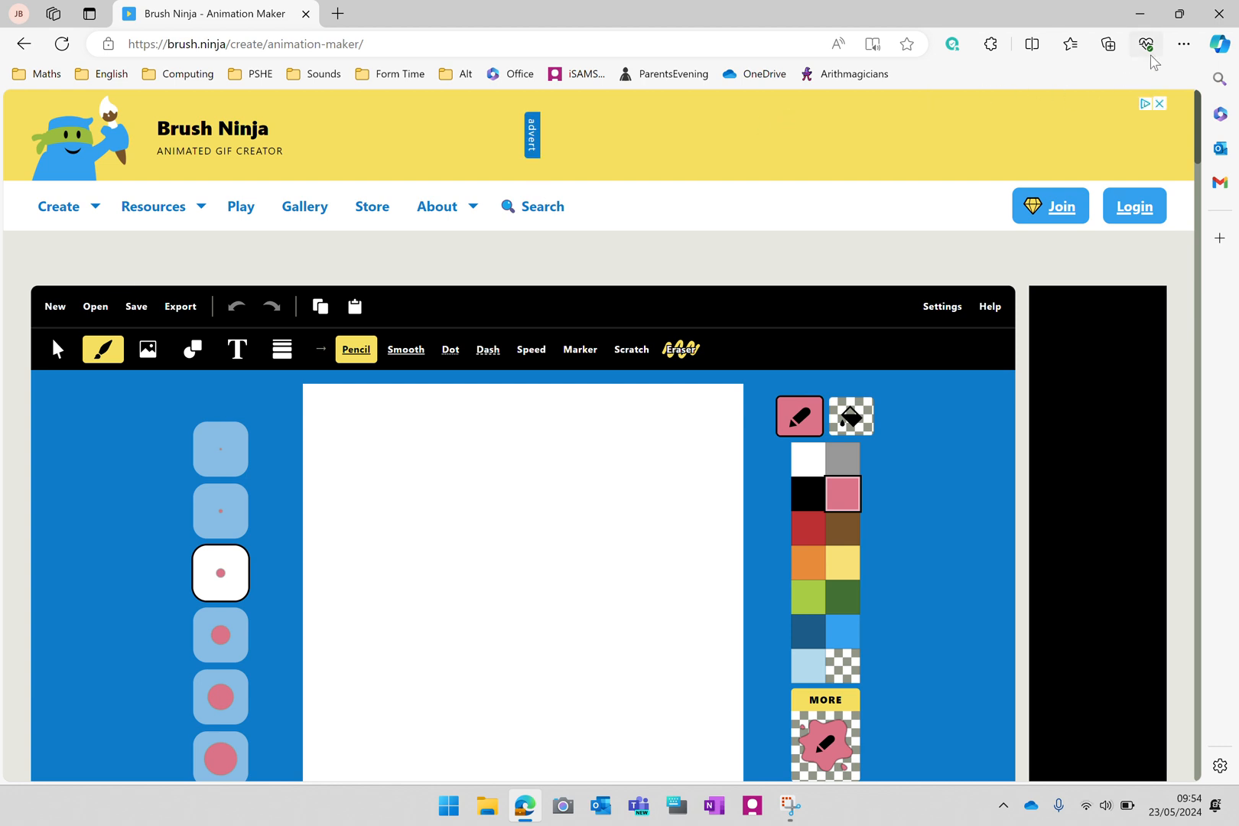
Step: Display the browser in full screen so that the animation editor and its frame strip have more room
{"action": "left_click", "coordinate": [1184, 44]}
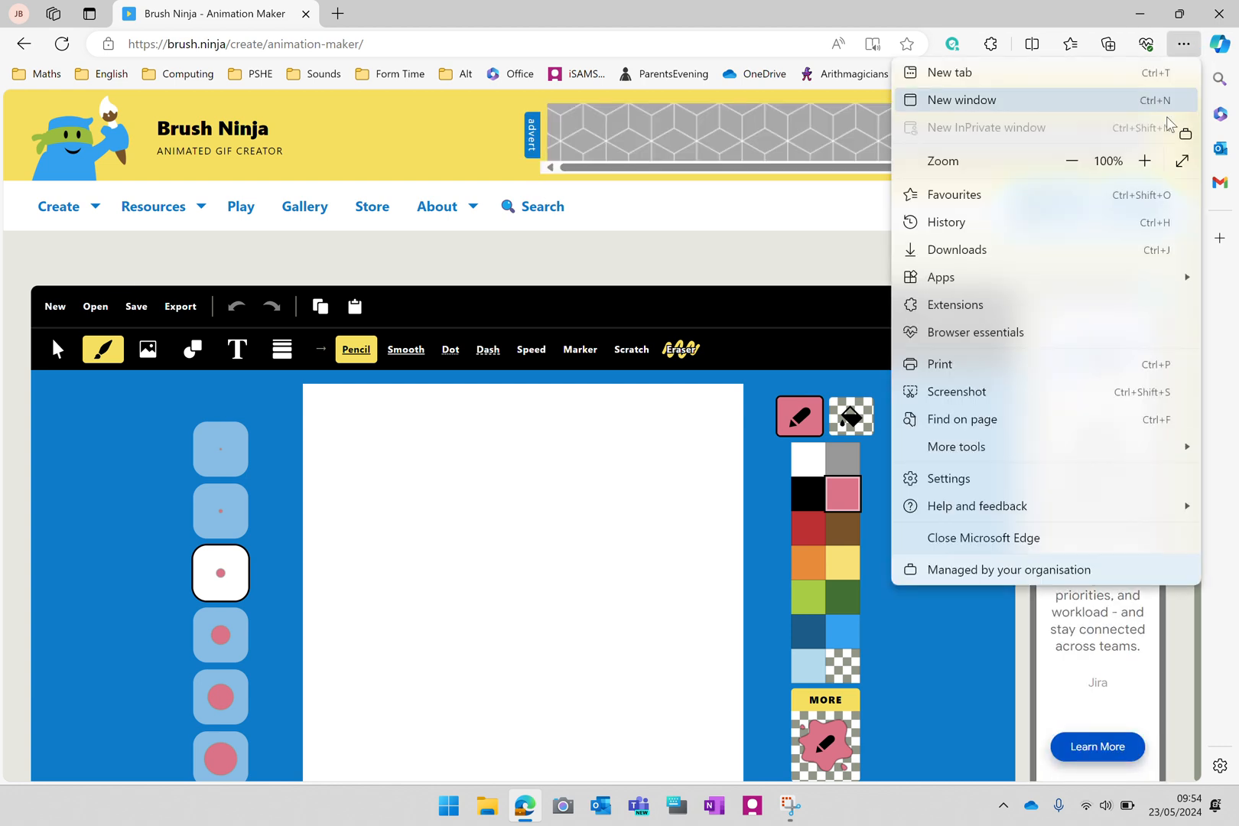
{"action": "left_click", "coordinate": [1180, 163]}
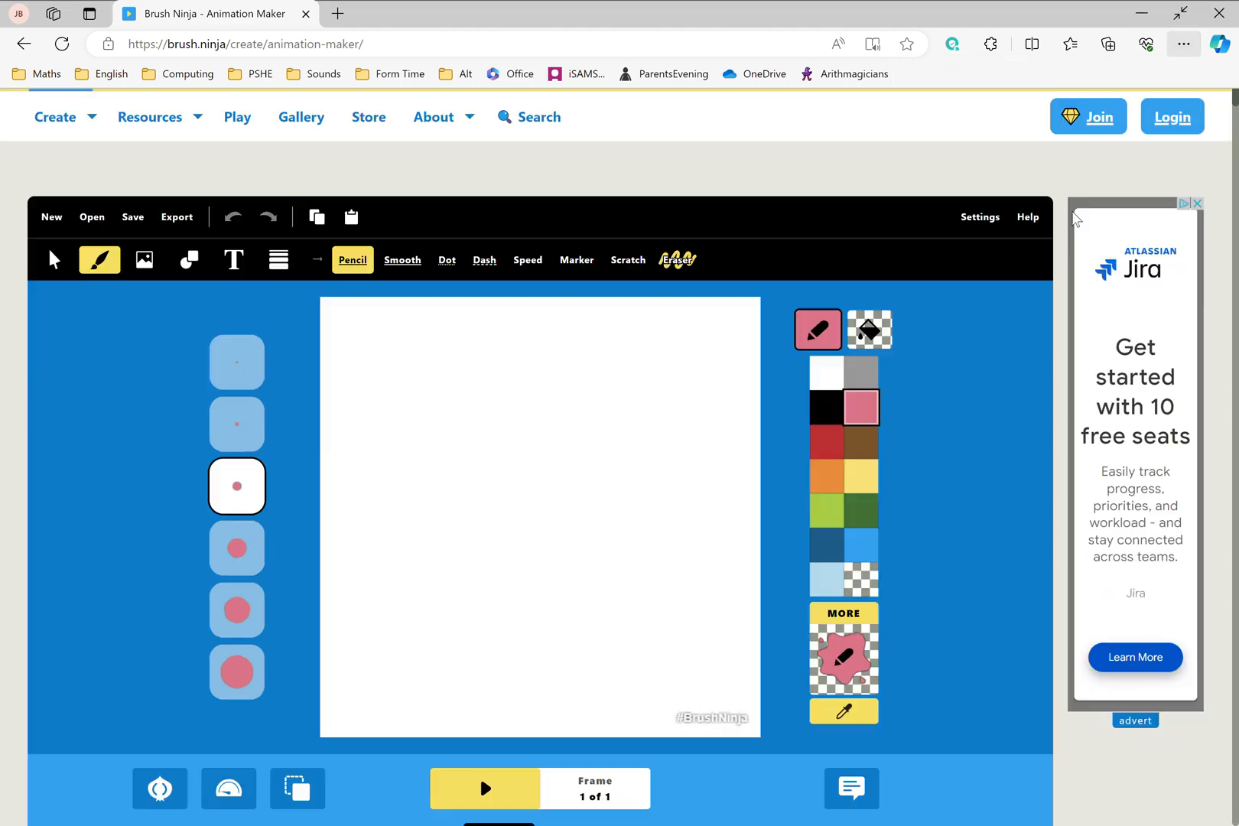
{"action": "scroll", "coordinate": [69, 133], "scroll_direction": "down", "scroll_amount": 1}
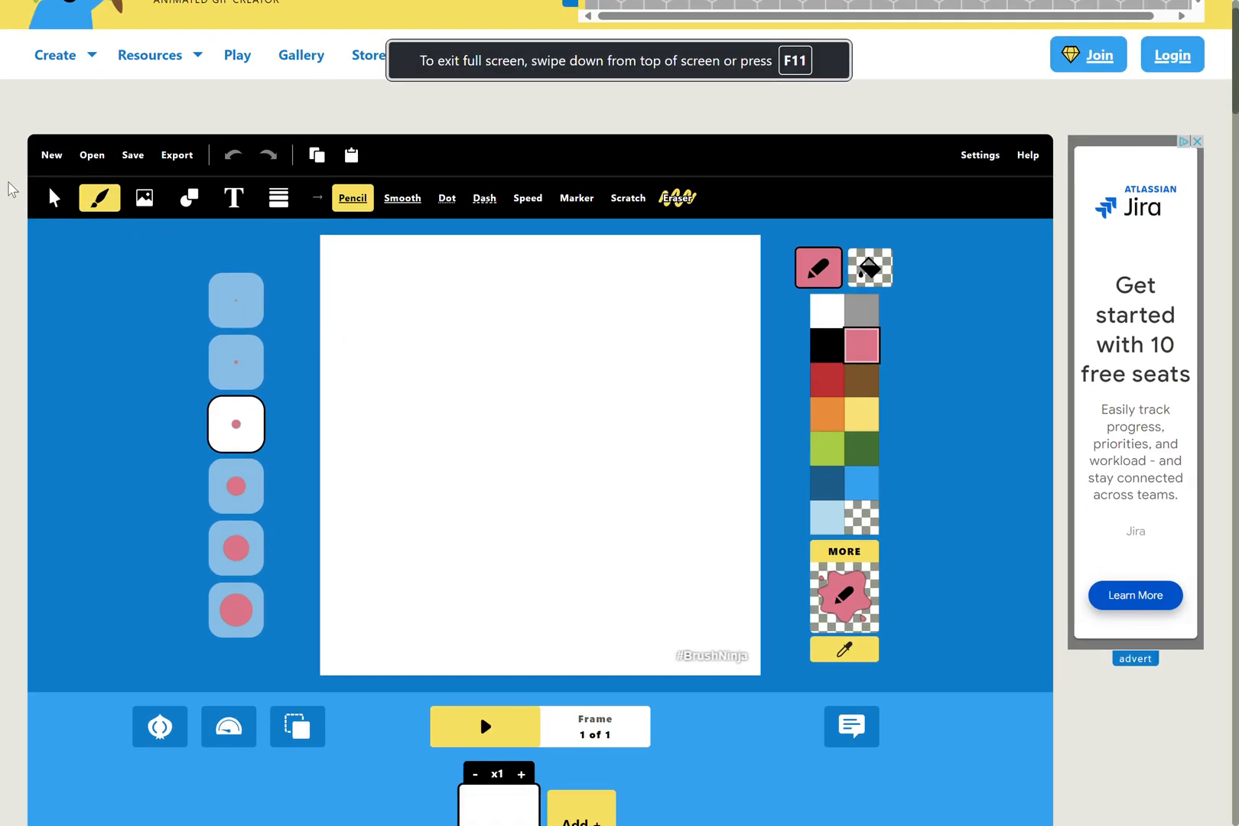
Step: Start a new blank animation, replacing the current one without saving it
{"action": "left_click", "coordinate": [52, 154]}
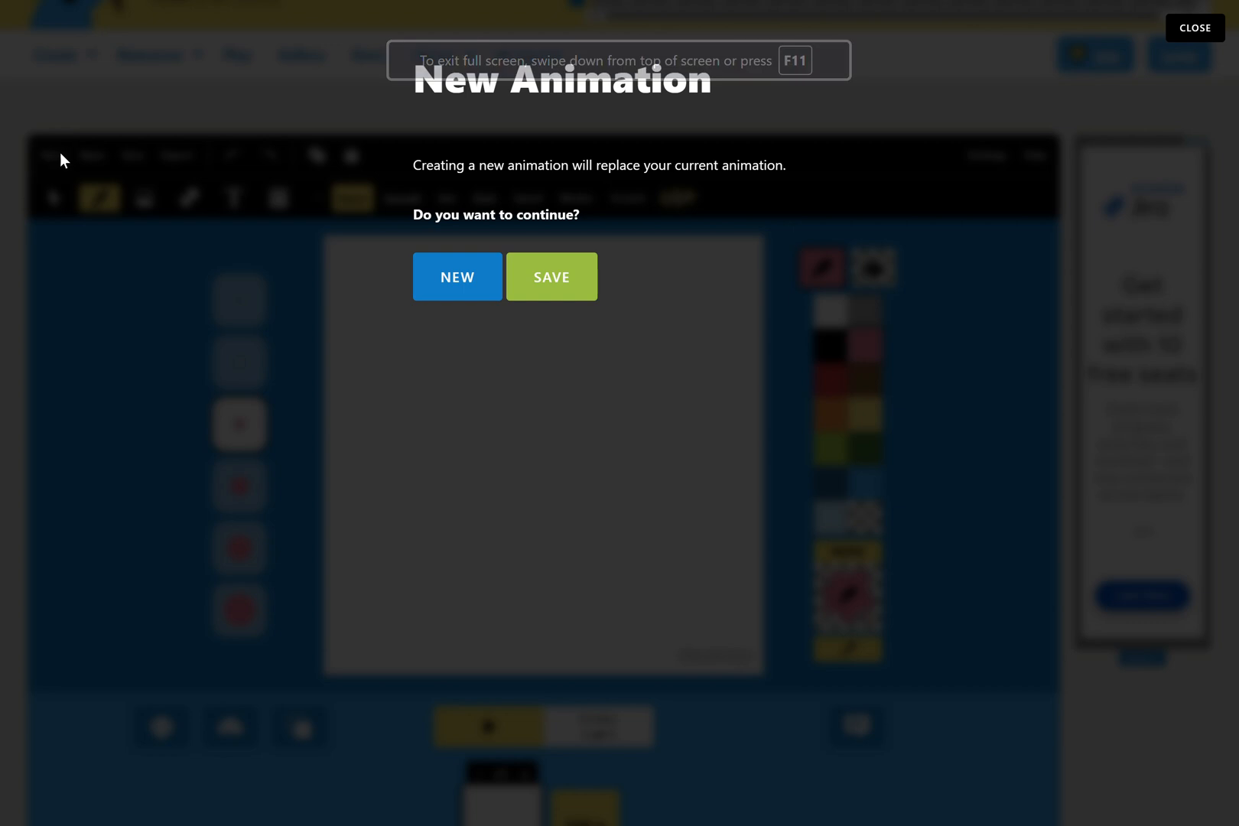
{"action": "left_click", "coordinate": [471, 288]}
{"action": "left_click", "coordinate": [614, 183]}
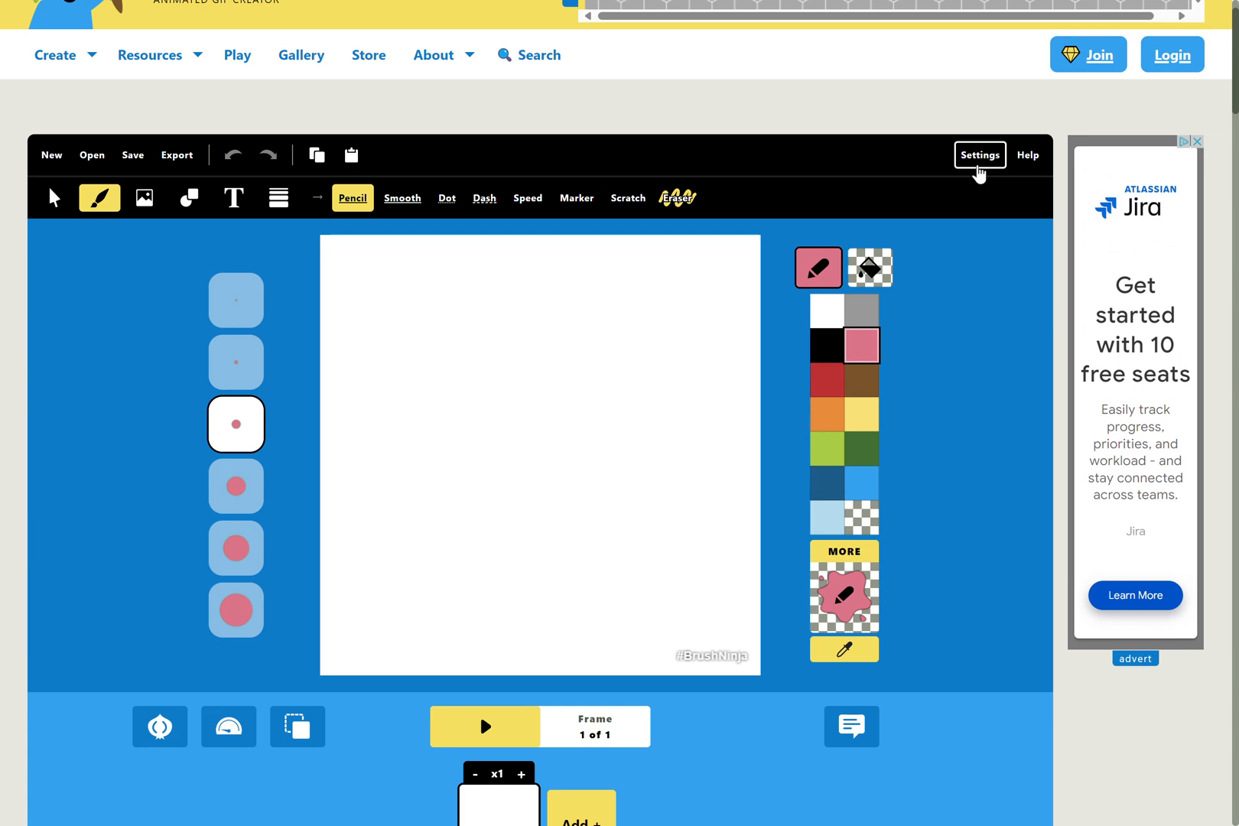
{"action": "left_click", "coordinate": [980, 156]}
{"action": "left_click_drag", "start_coordinate": [547, 204], "coordinate": [401, 202]}
{"action": "key", "text": "Escape"}
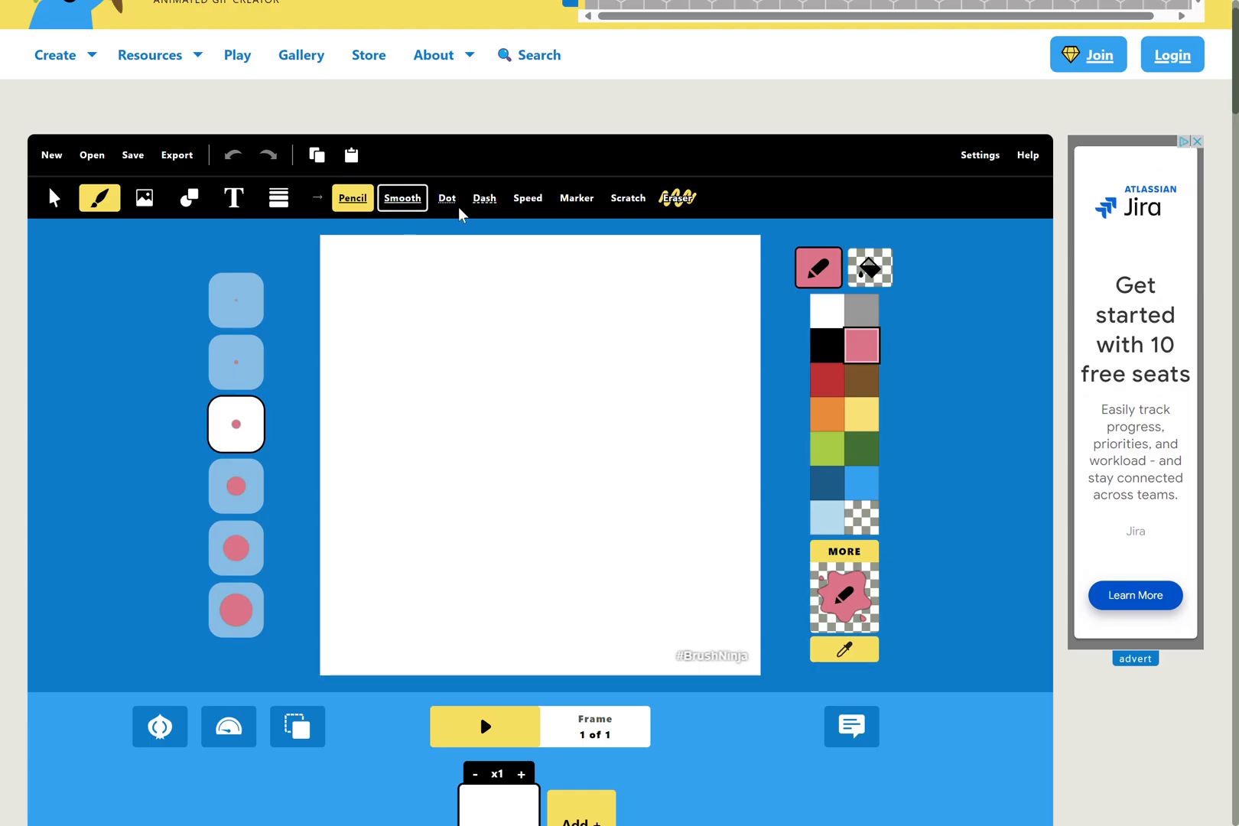
Step: Remove the #BrushNinja credit text in the animation settings and save the settings
{"action": "left_click", "coordinate": [981, 156]}
{"action": "double_click", "coordinate": [485, 200]}
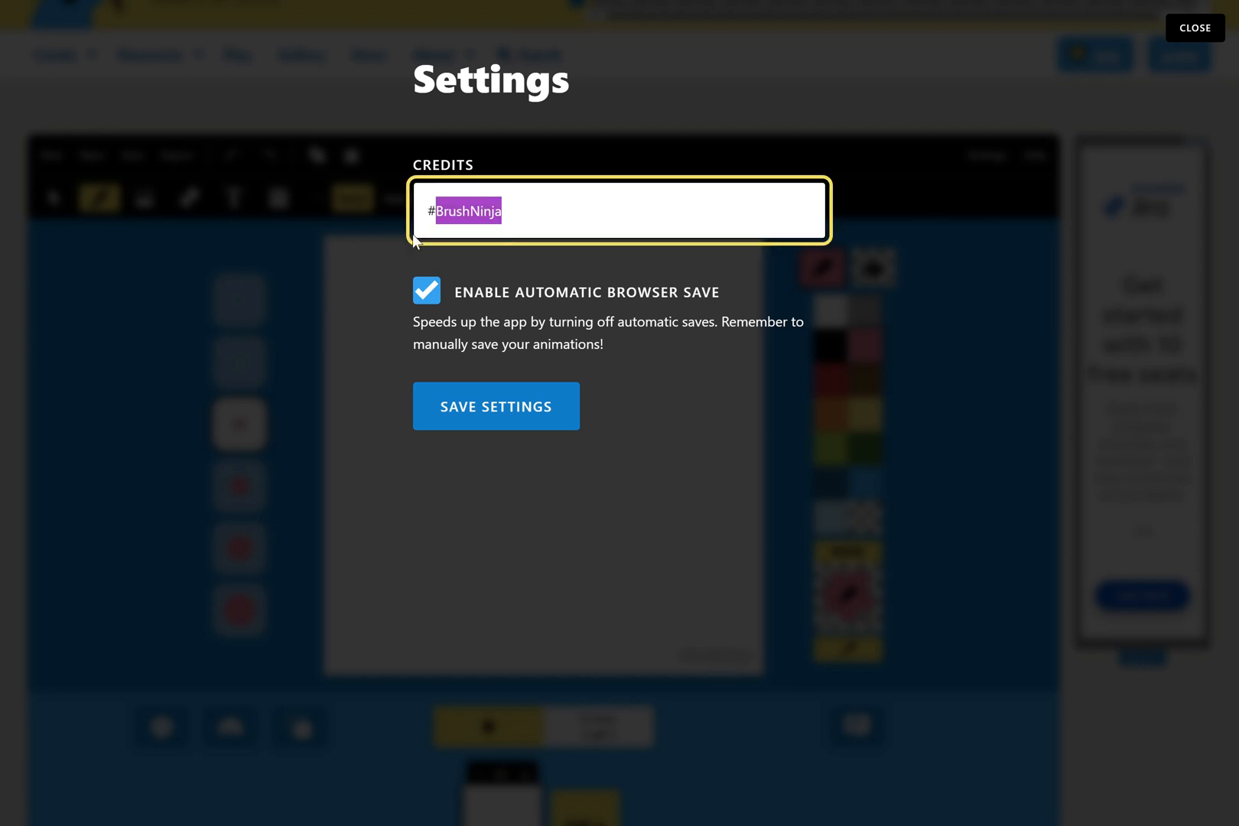
{"action": "key", "text": "BackSpace"}
{"action": "key", "text": "BackSpace"}
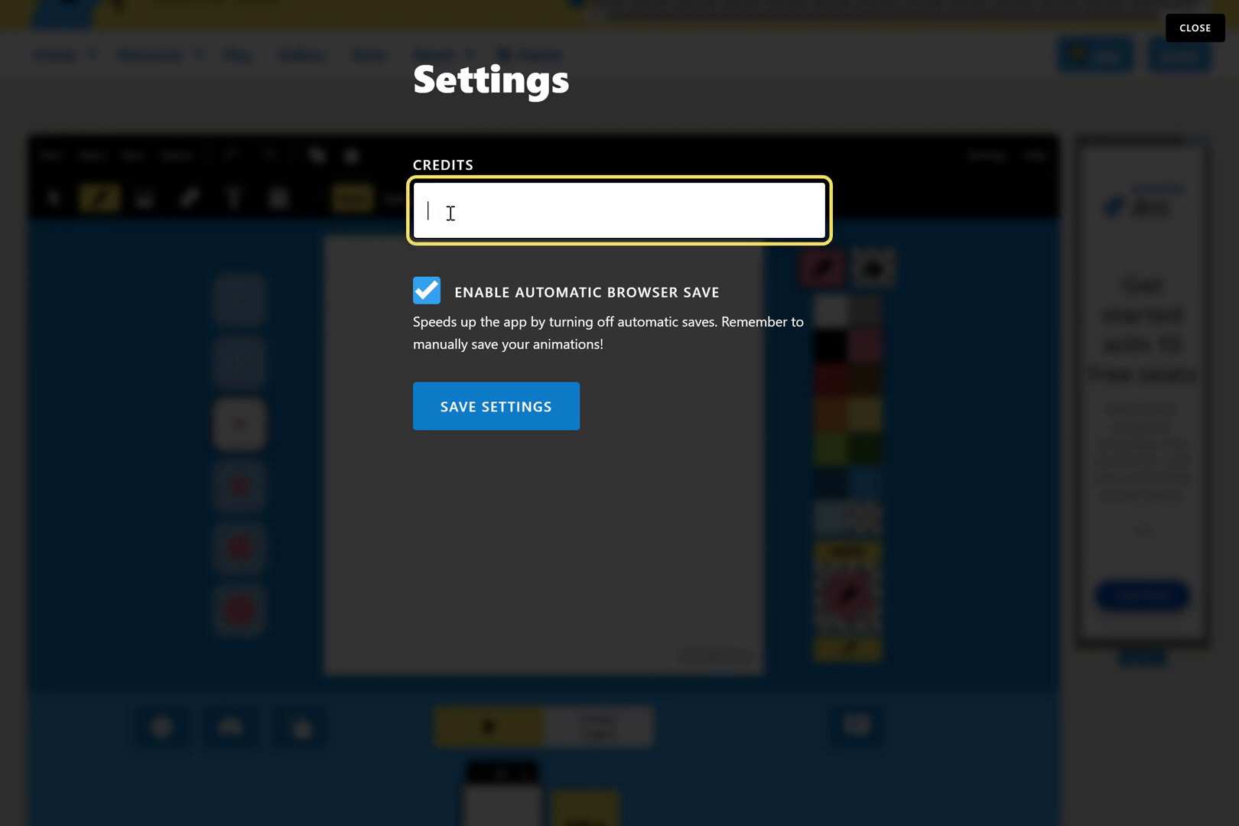
{"action": "left_click", "coordinate": [514, 414]}
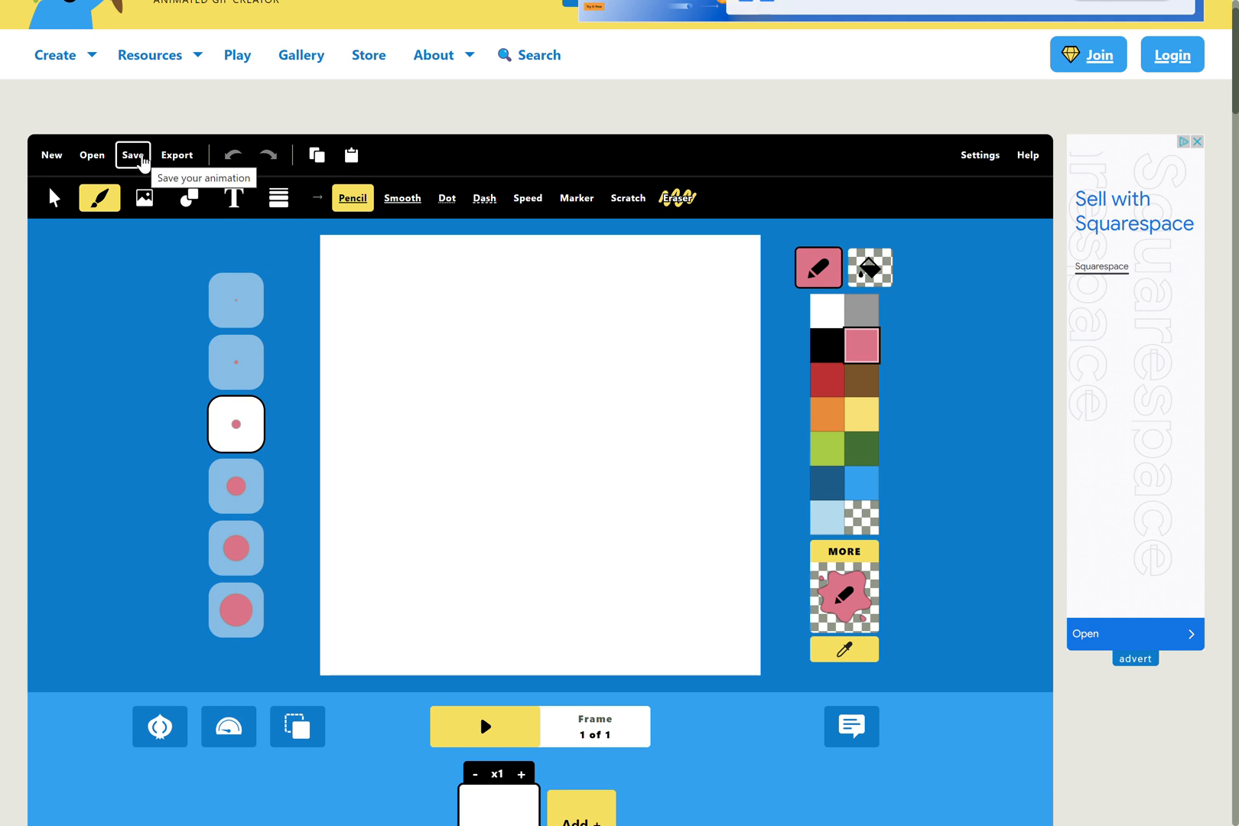
Step: Examine the options offered by the select, brush, image, shape, text and line tools
{"action": "left_click", "coordinate": [59, 201]}
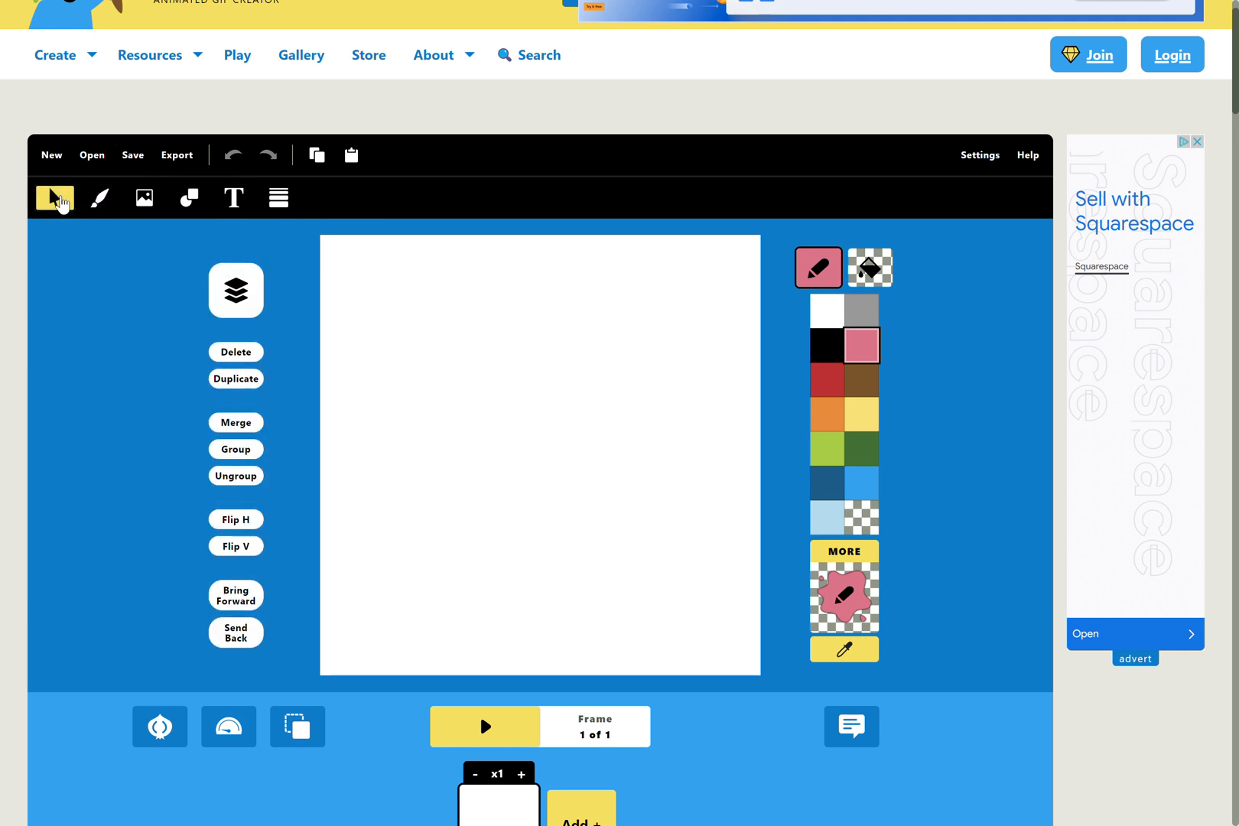
{"action": "left_click", "coordinate": [102, 203]}
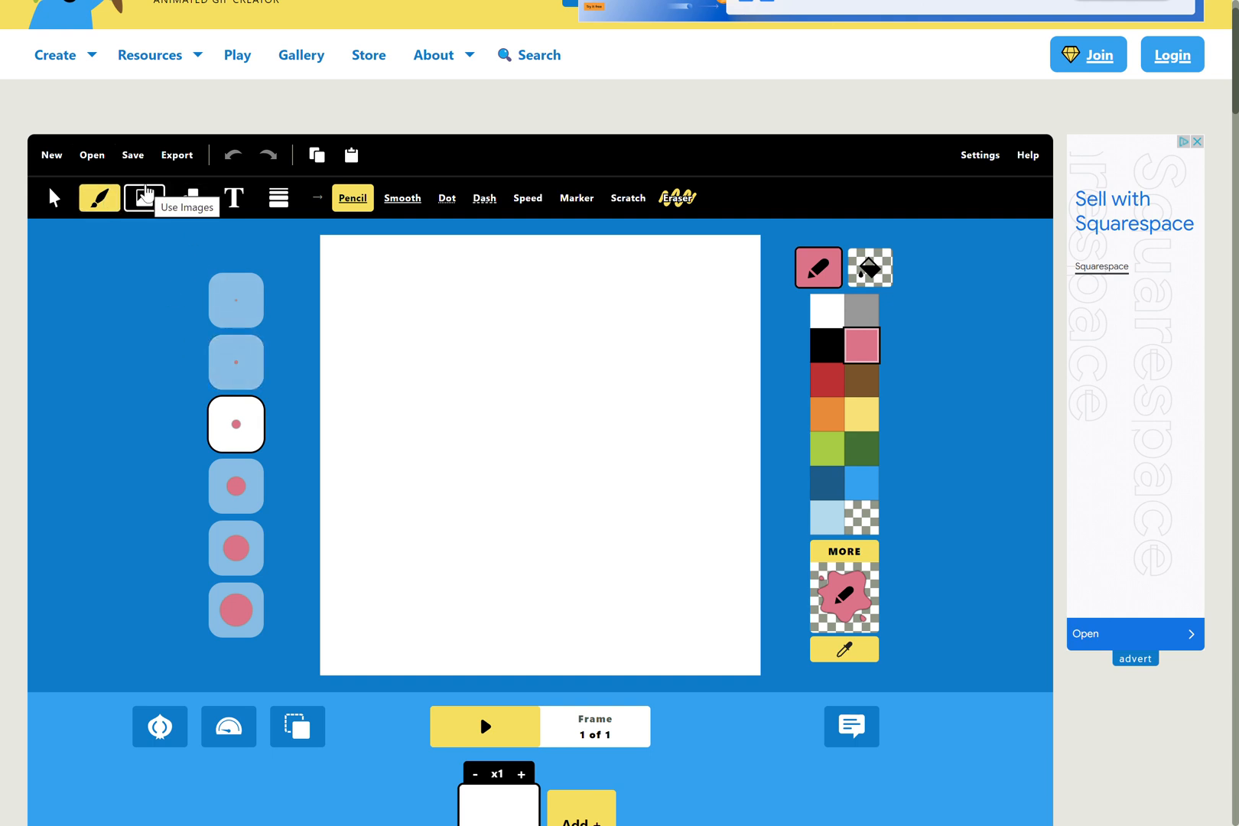
{"action": "left_click", "coordinate": [146, 200]}
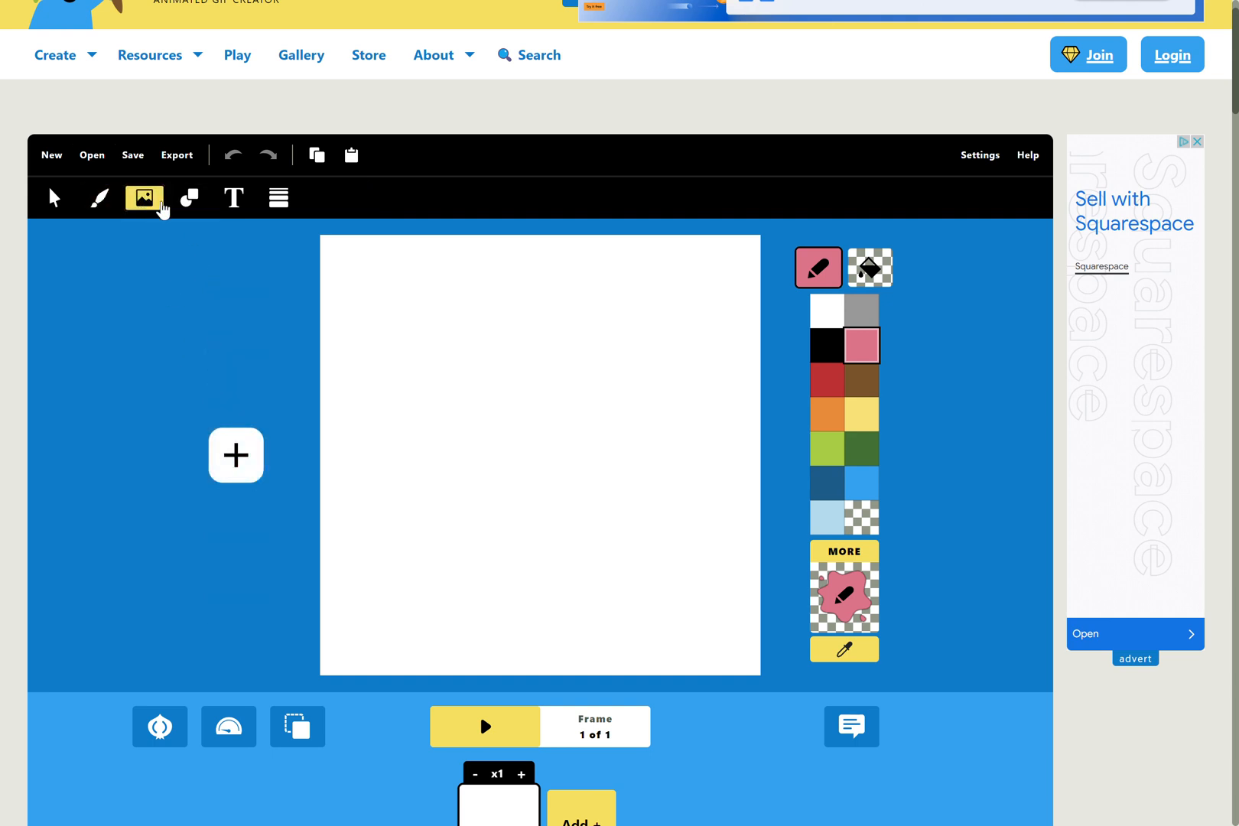
{"action": "left_click", "coordinate": [185, 205]}
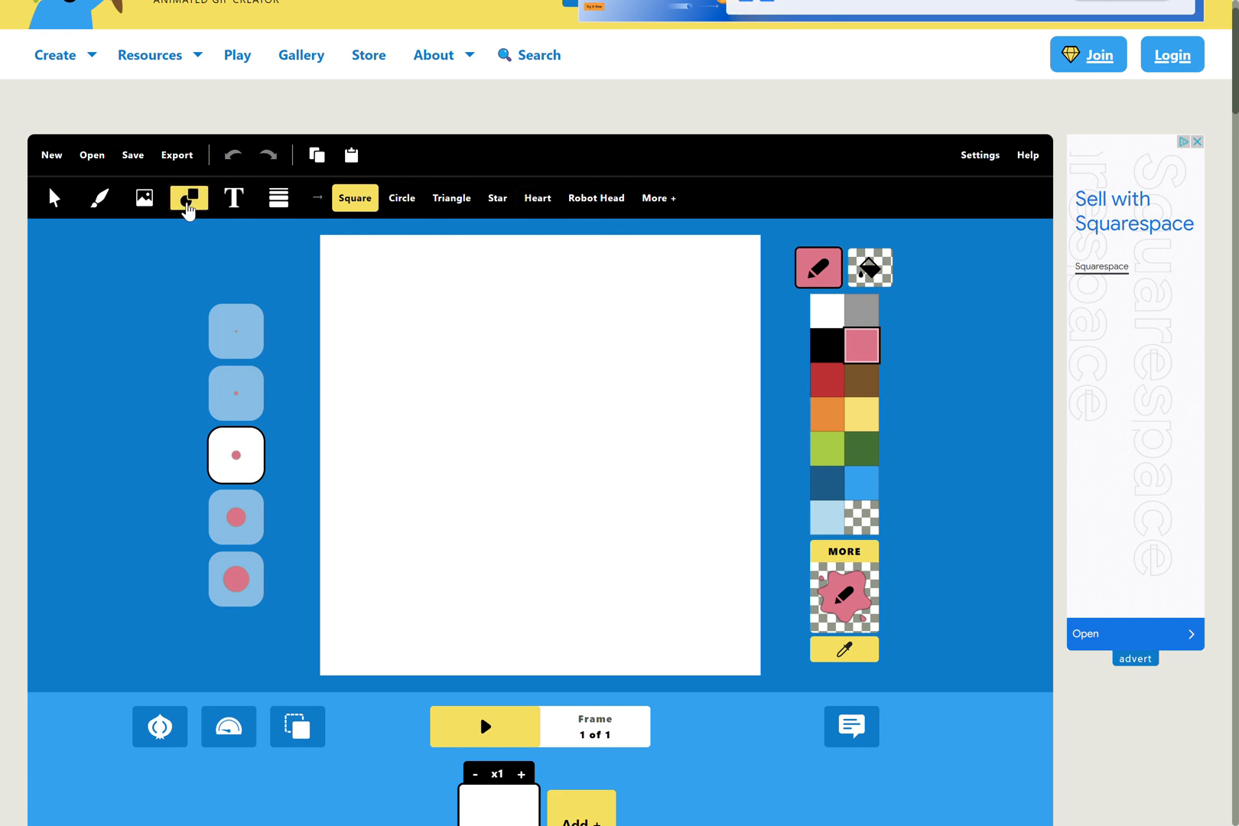
{"action": "left_click", "coordinate": [229, 203]}
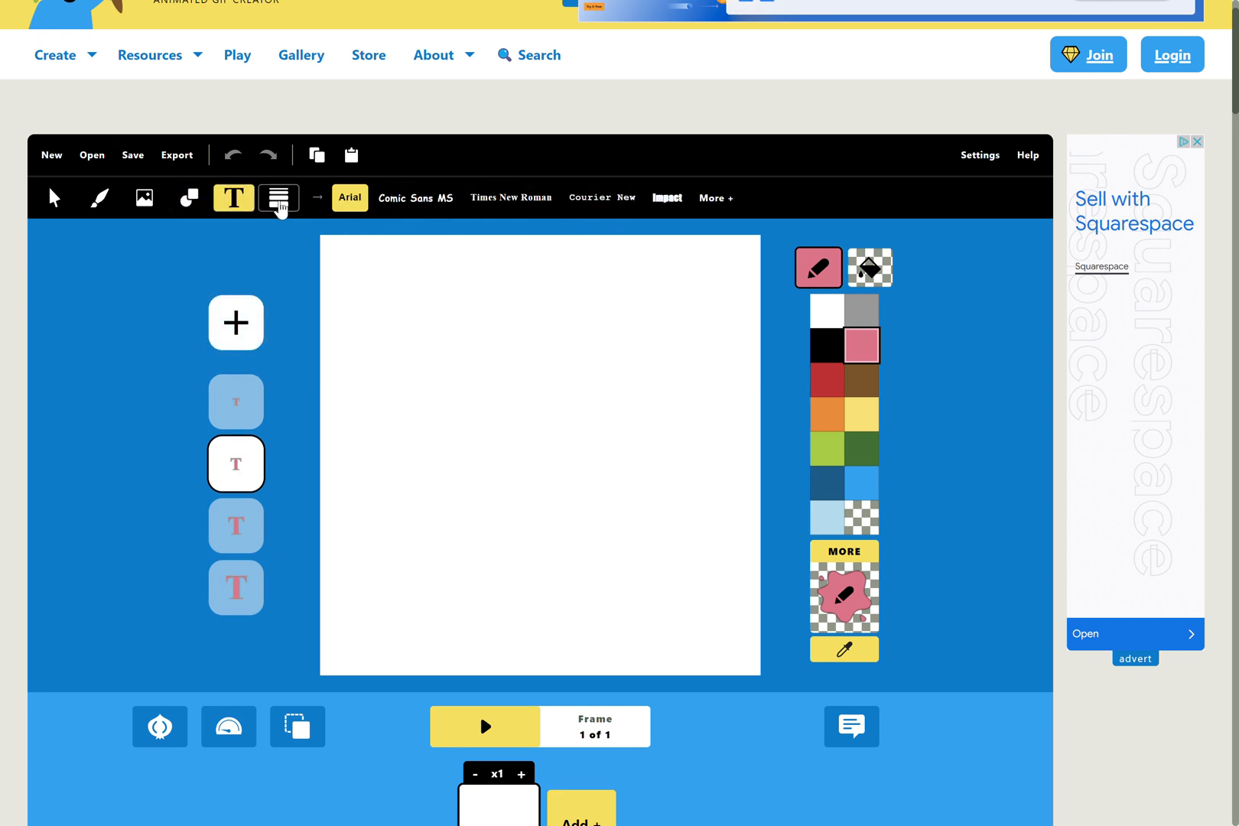
{"action": "left_click", "coordinate": [278, 202]}
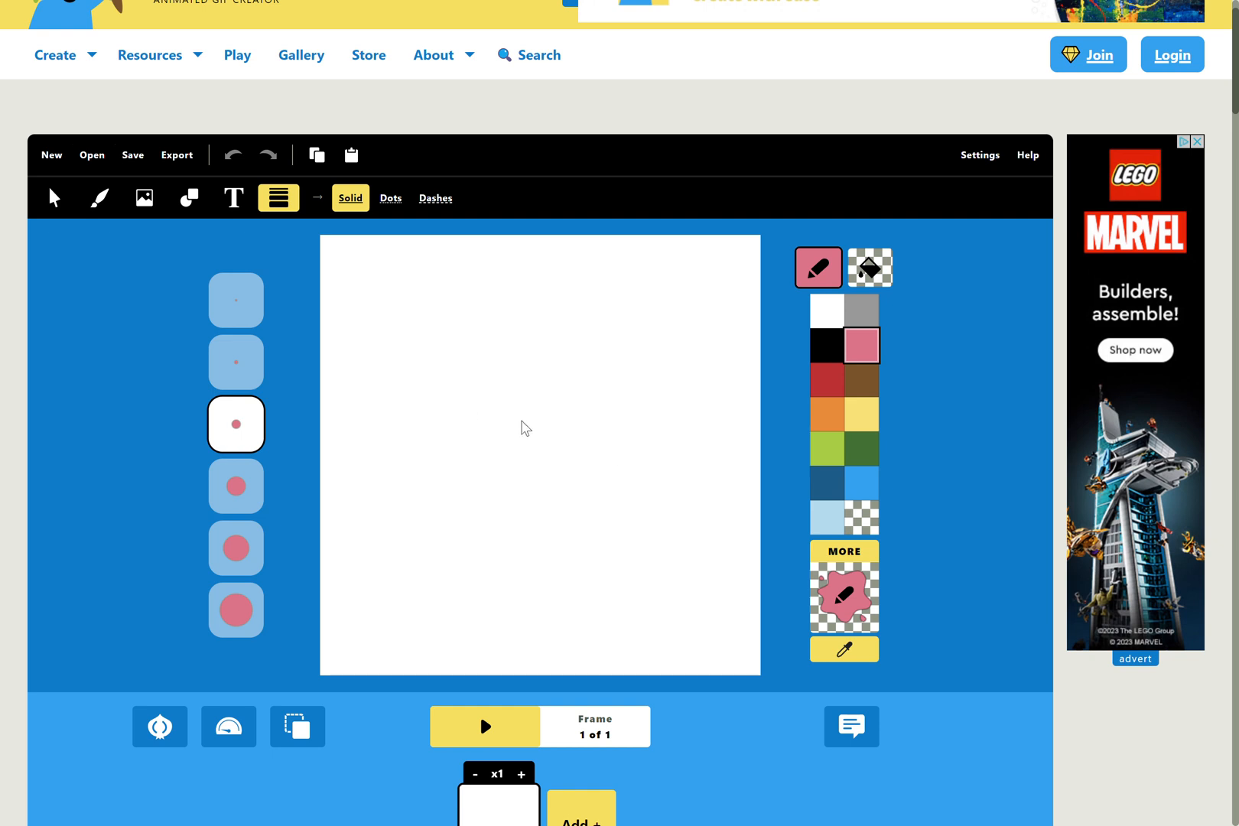
Step: Draw a circle with a black outline and yellow fill at the canvas's left edge, slightly below the middle
{"action": "left_click", "coordinate": [189, 197]}
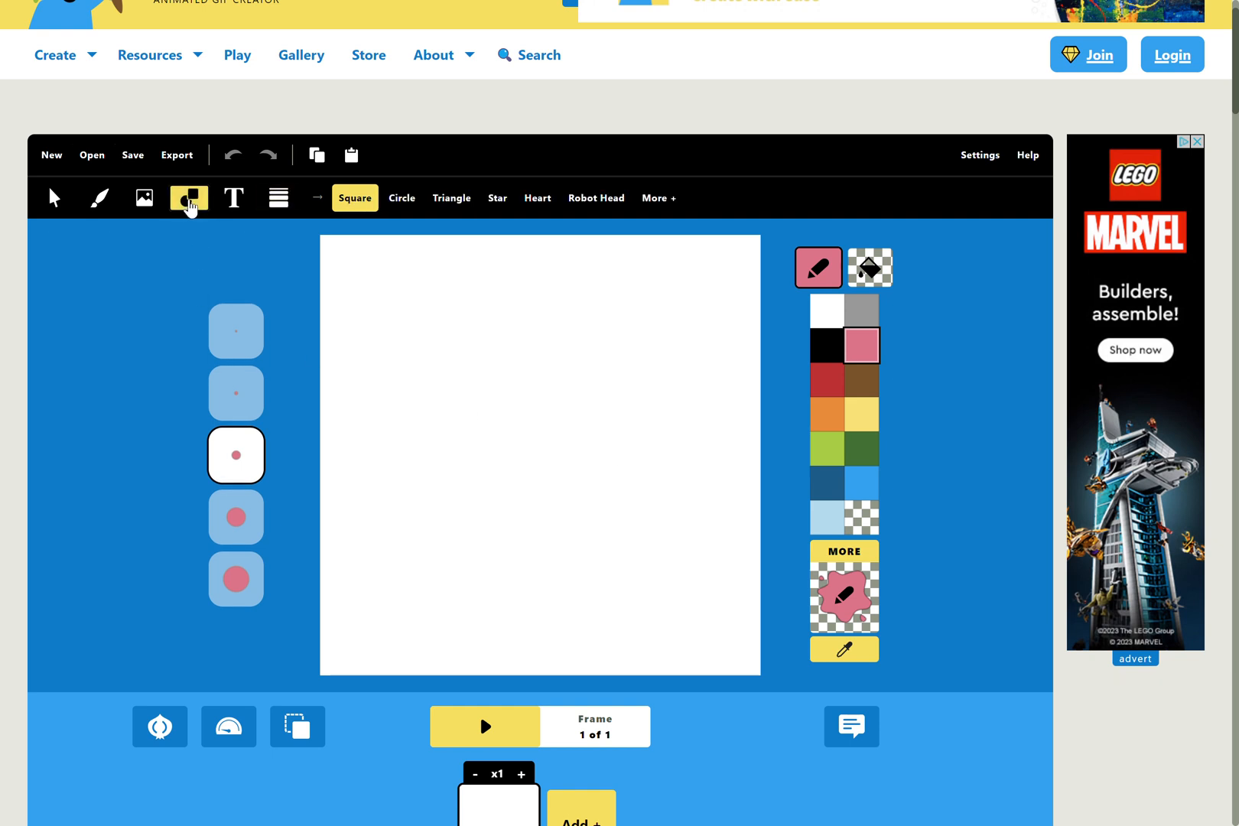
{"action": "left_click", "coordinate": [396, 203]}
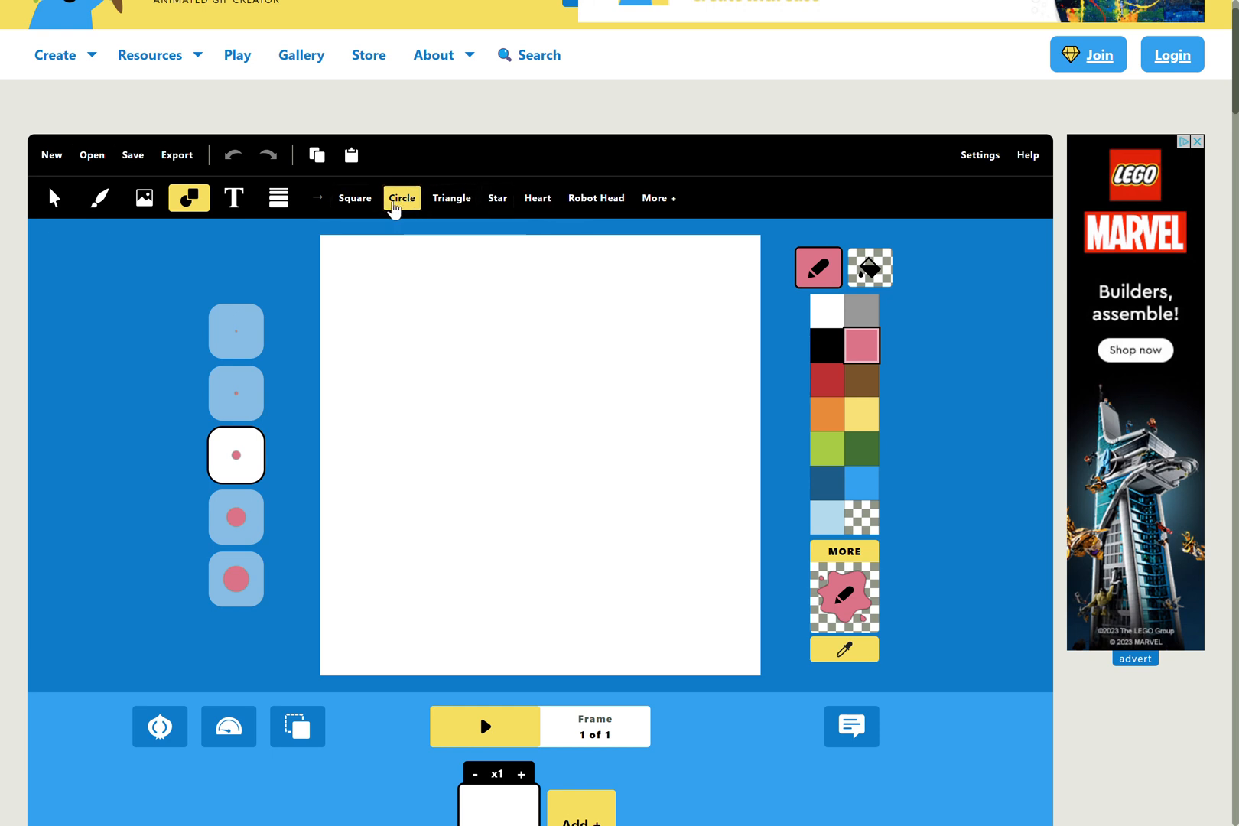
{"action": "left_click", "coordinate": [822, 349]}
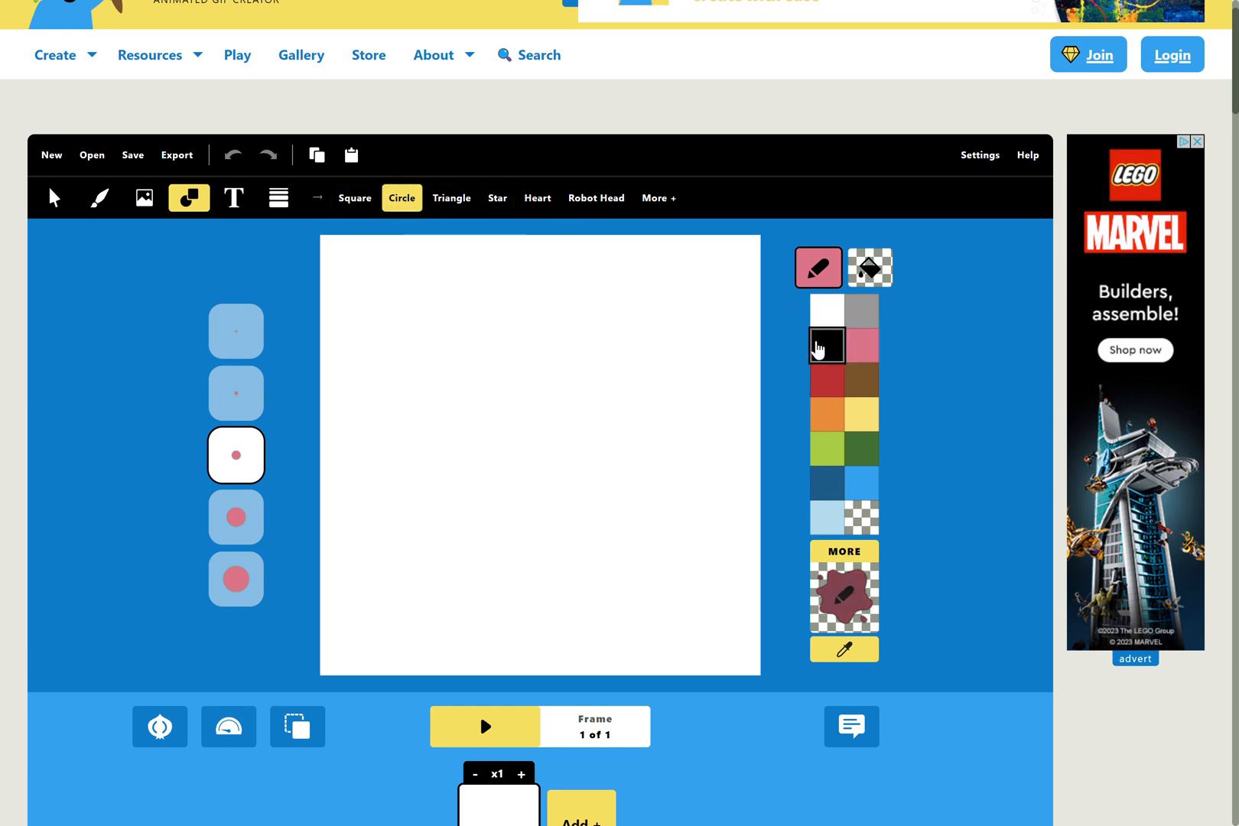
{"action": "left_click", "coordinate": [869, 268]}
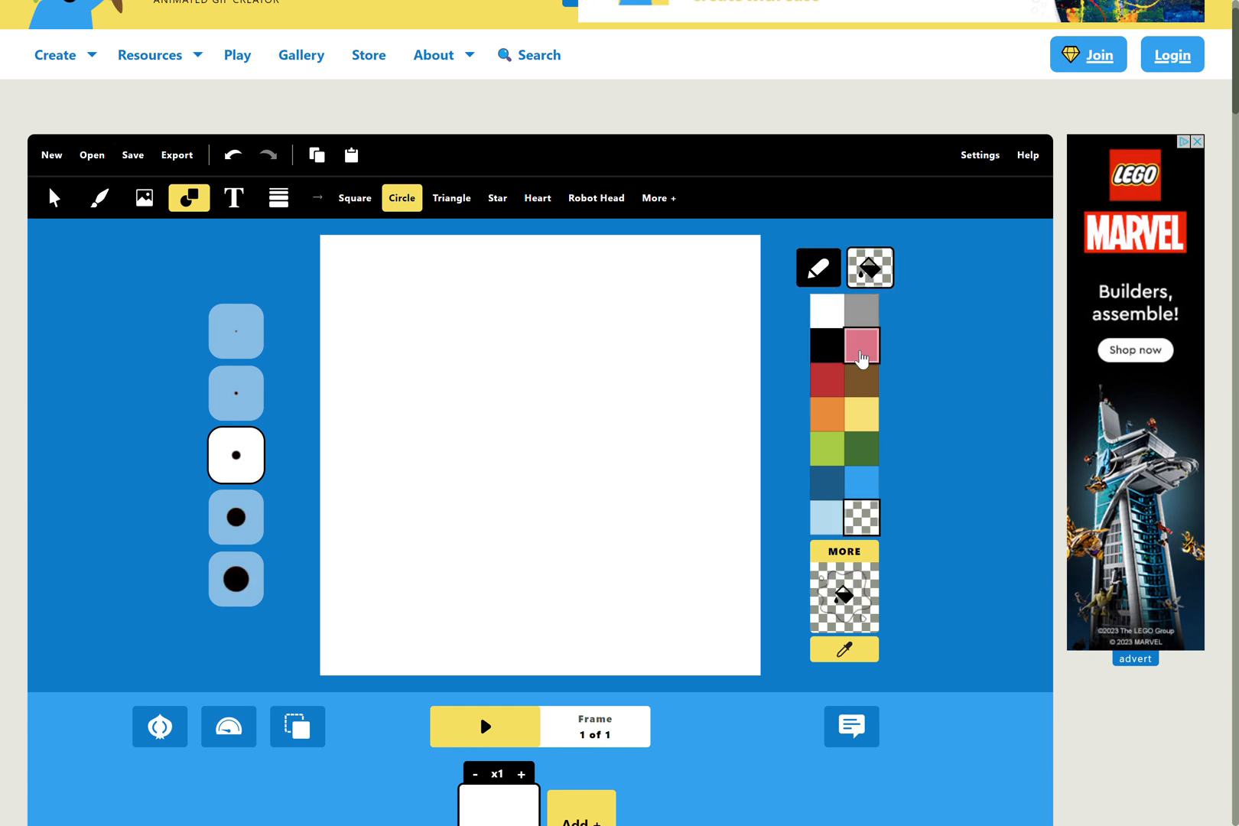
{"action": "left_click", "coordinate": [863, 423]}
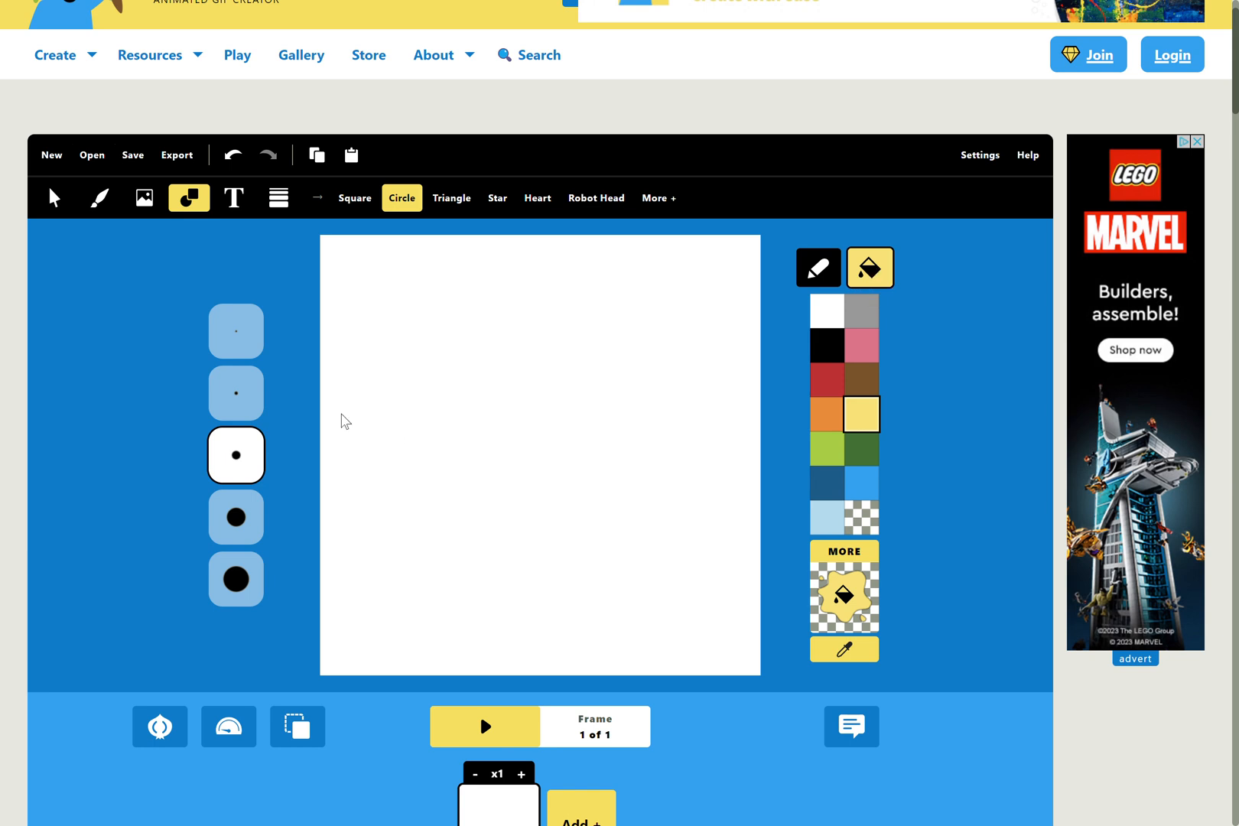
{"action": "left_click_drag", "start_coordinate": [355, 431], "coordinate": [401, 517]}
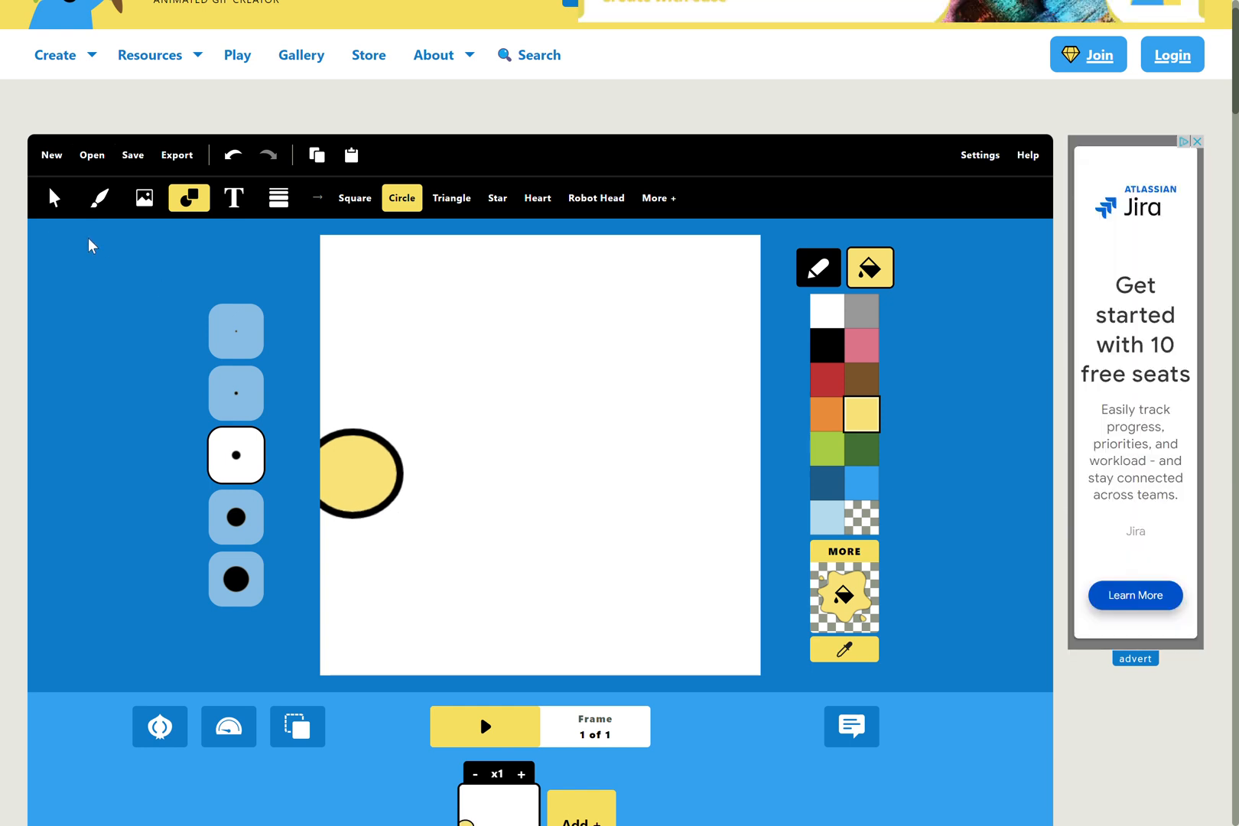
Step: Move the circle slightly up and further off the canvas's left edge, and duplicate the frame
{"action": "left_click", "coordinate": [55, 200]}
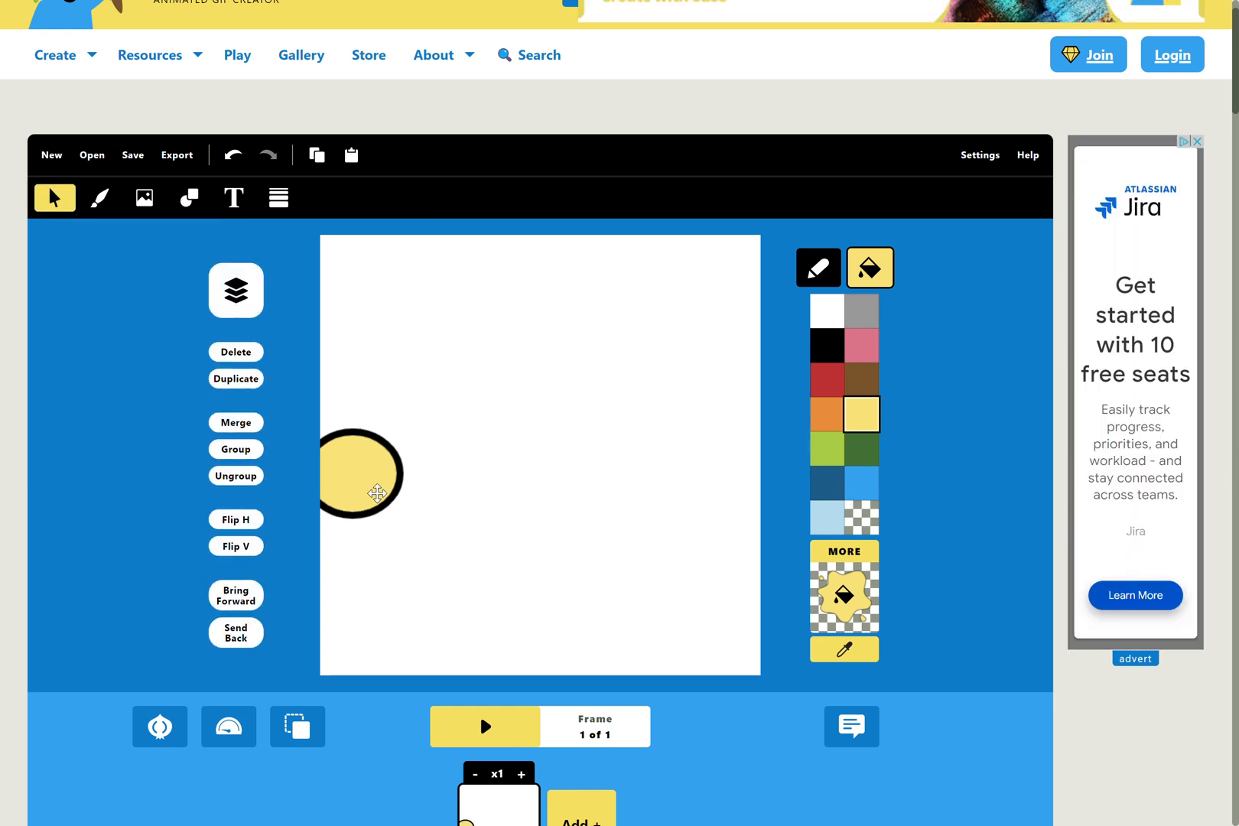
{"action": "left_click_drag", "start_coordinate": [382, 487], "coordinate": [359, 455]}
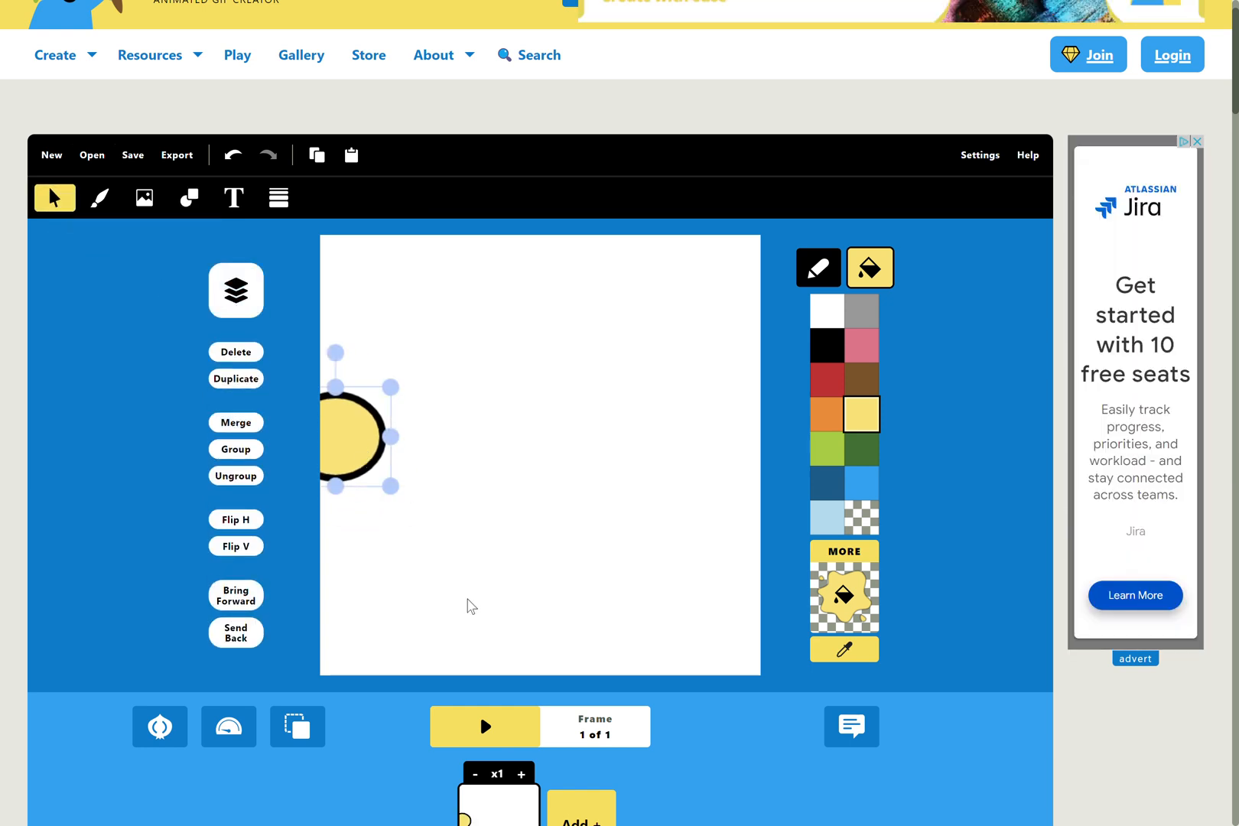
{"action": "scroll", "coordinate": [470, 606], "scroll_direction": "down", "scroll_amount": 1}
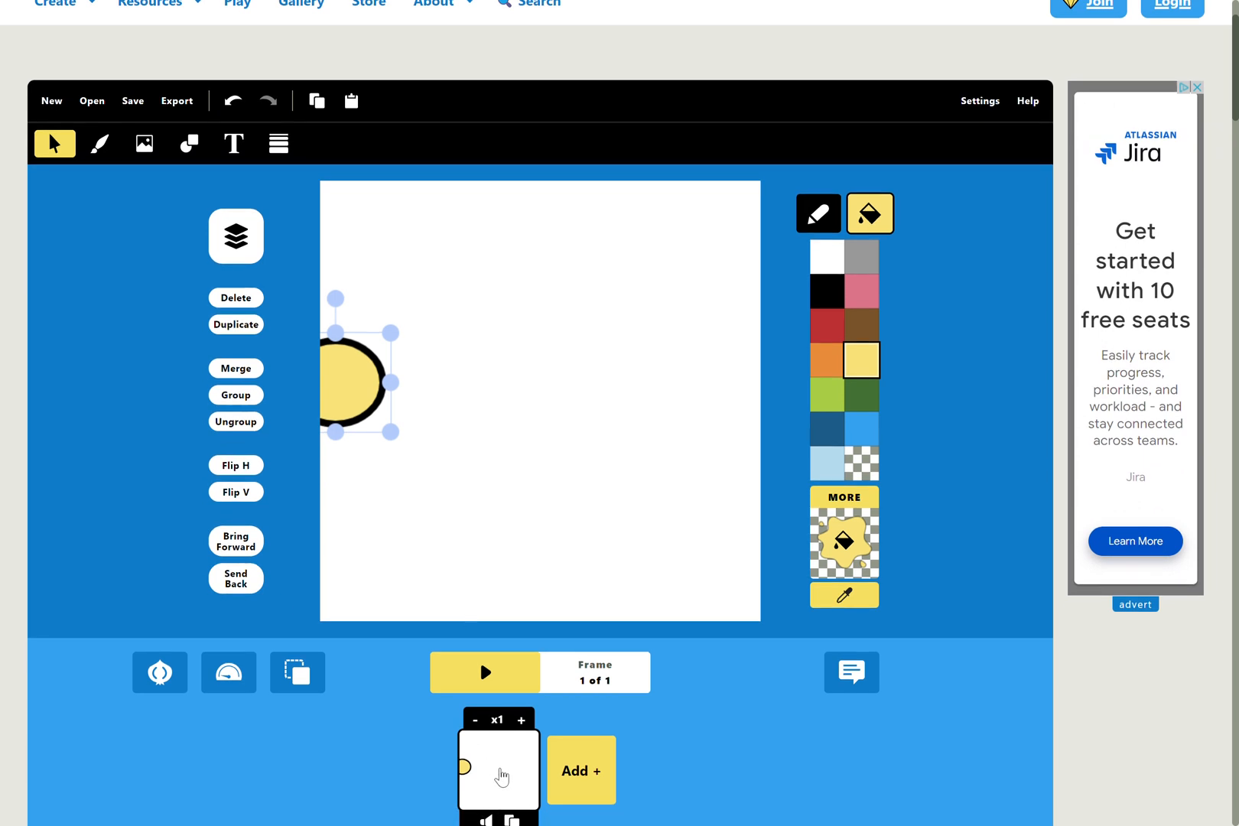
{"action": "scroll", "coordinate": [501, 776], "scroll_direction": "down", "scroll_amount": 1}
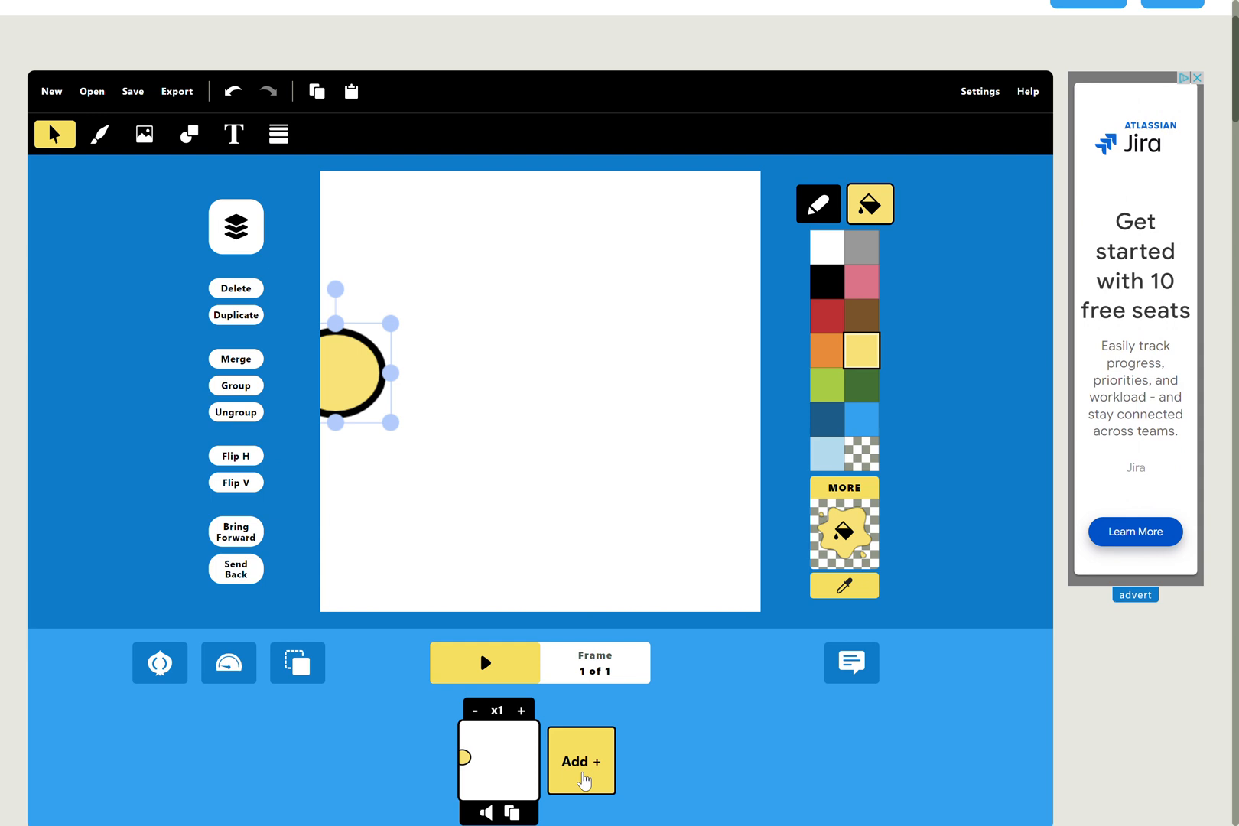
{"action": "left_click", "coordinate": [511, 814]}
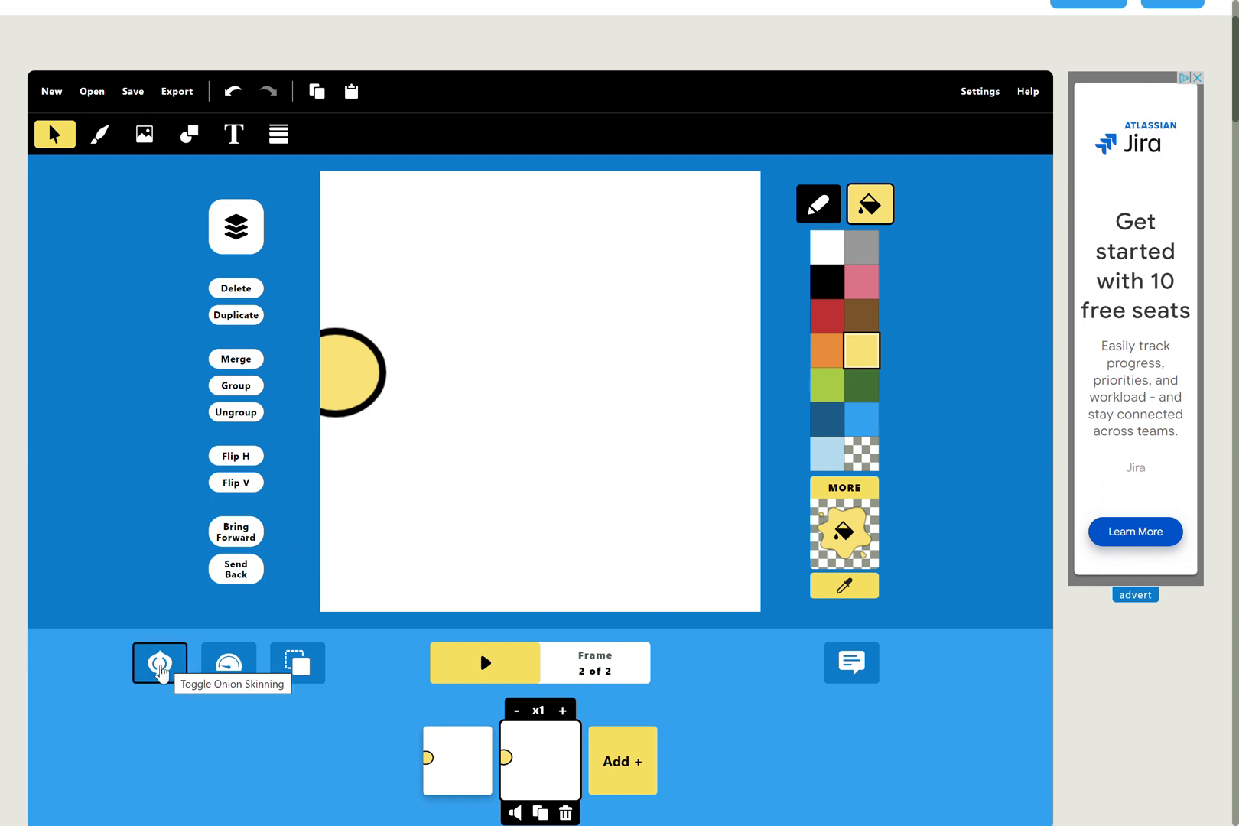
Step: Turn on onion skinning and move the circle in the second frame a little to the right
{"action": "left_click", "coordinate": [161, 668]}
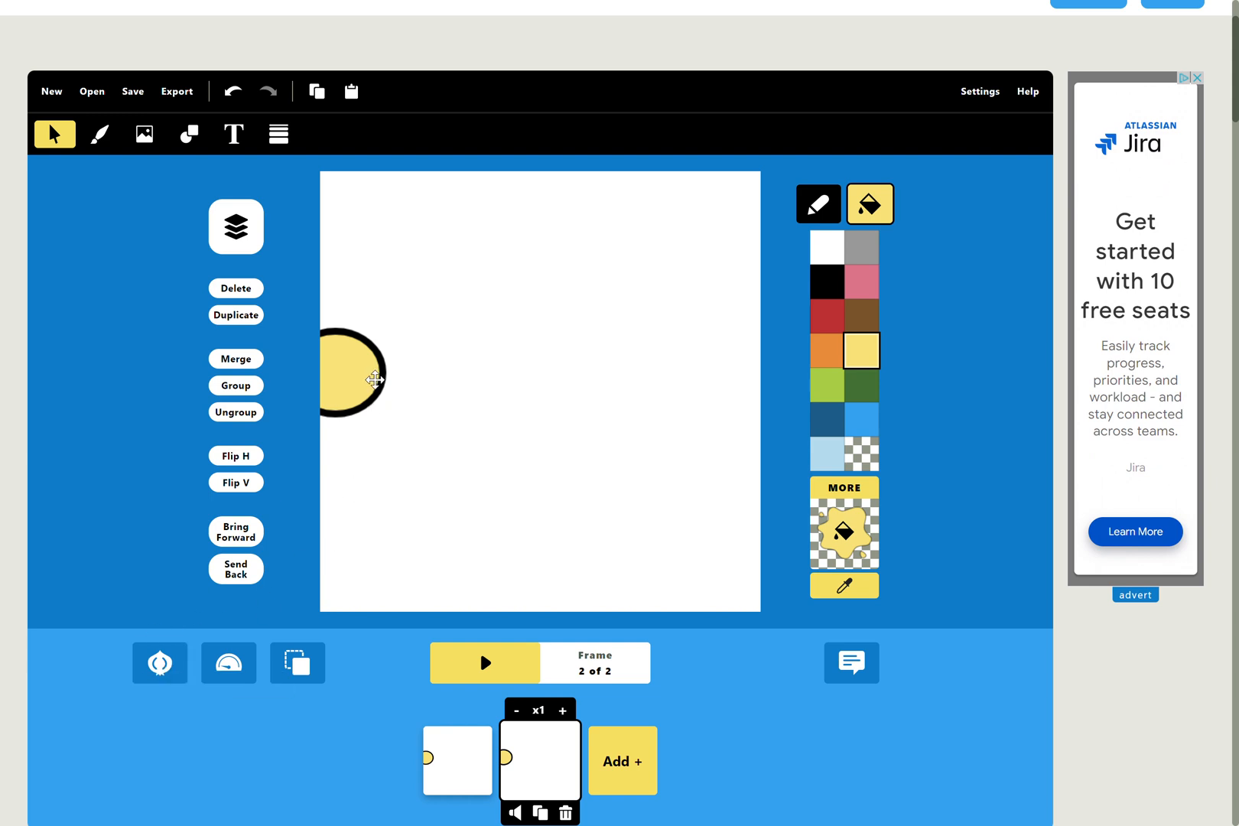
{"action": "left_click", "coordinate": [345, 379]}
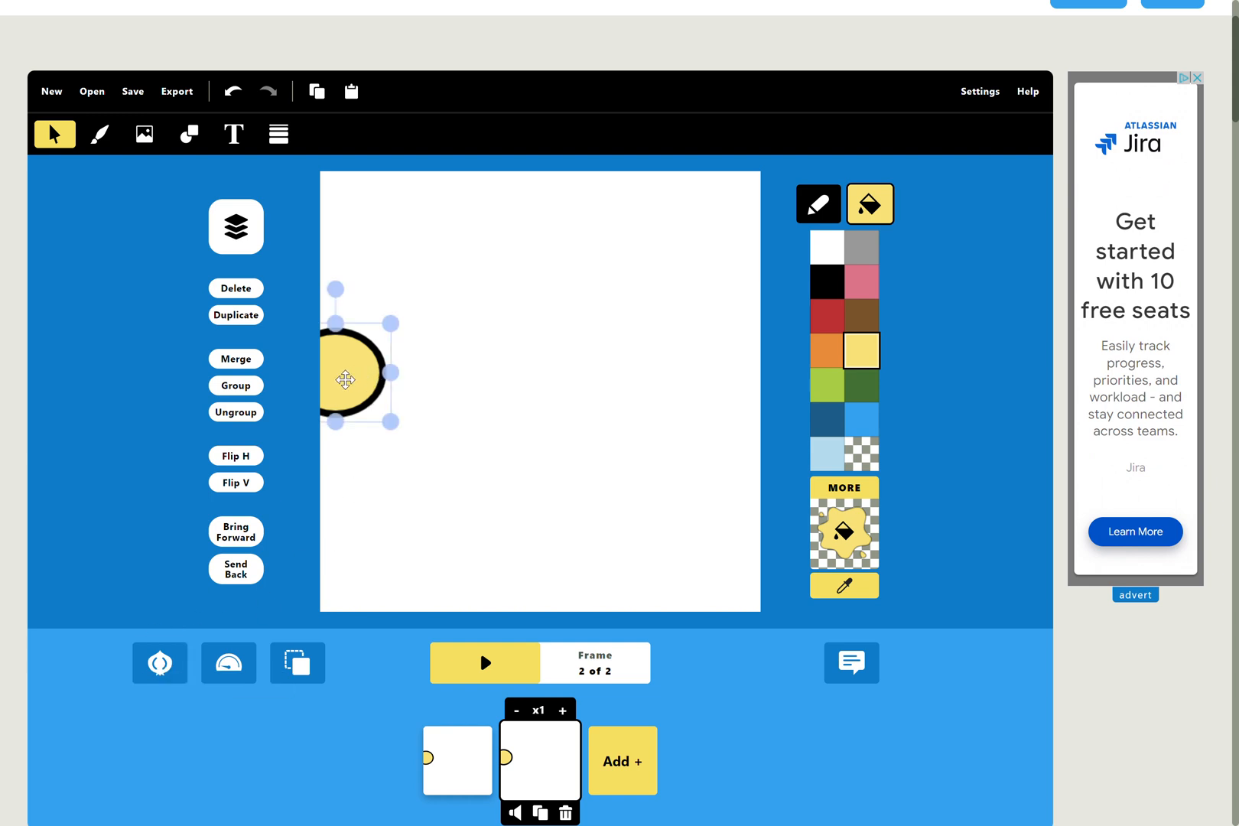
{"action": "left_click_drag", "start_coordinate": [341, 380], "coordinate": [370, 382]}
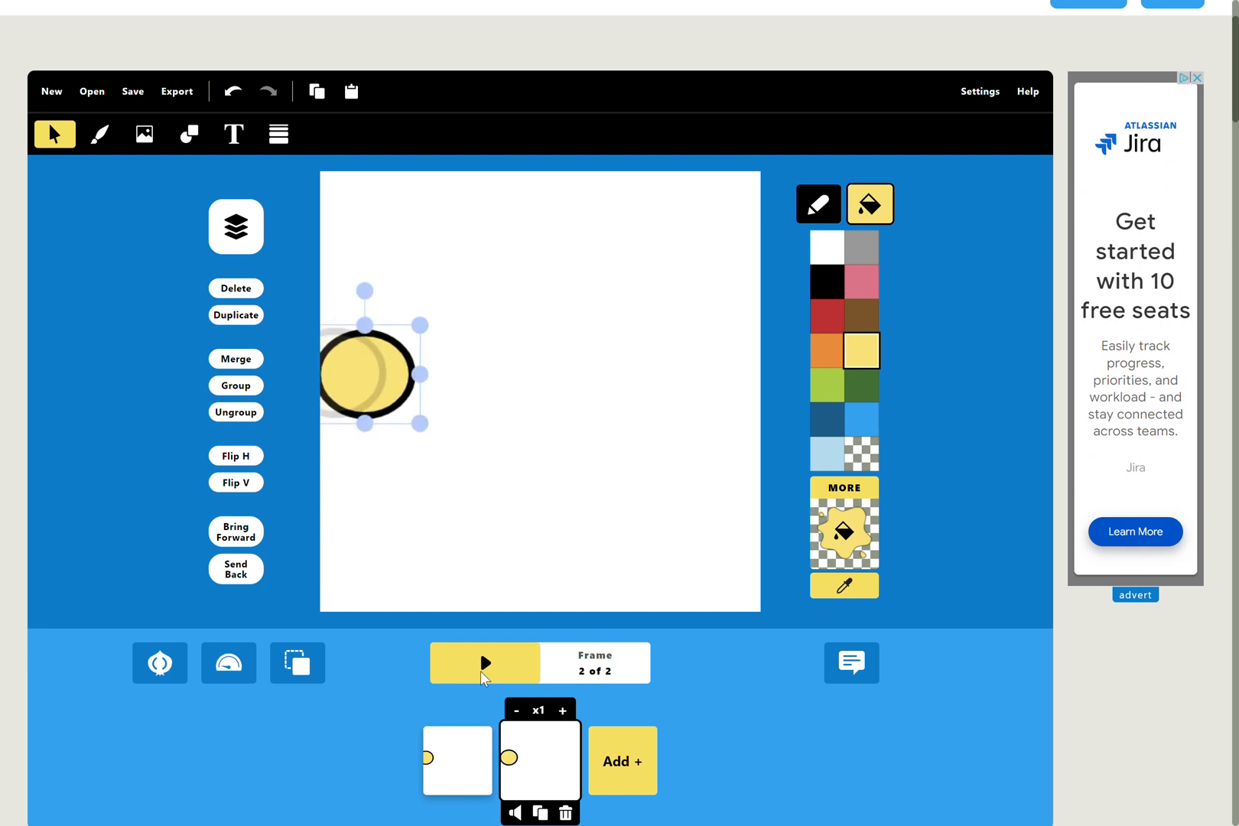
Step: Duplicate the last frame repeatedly up to frame 5, moving the circle further right in each copy
{"action": "left_click", "coordinate": [540, 814]}
{"action": "left_click_drag", "start_coordinate": [378, 366], "coordinate": [429, 360]}
{"action": "left_click", "coordinate": [581, 813]}
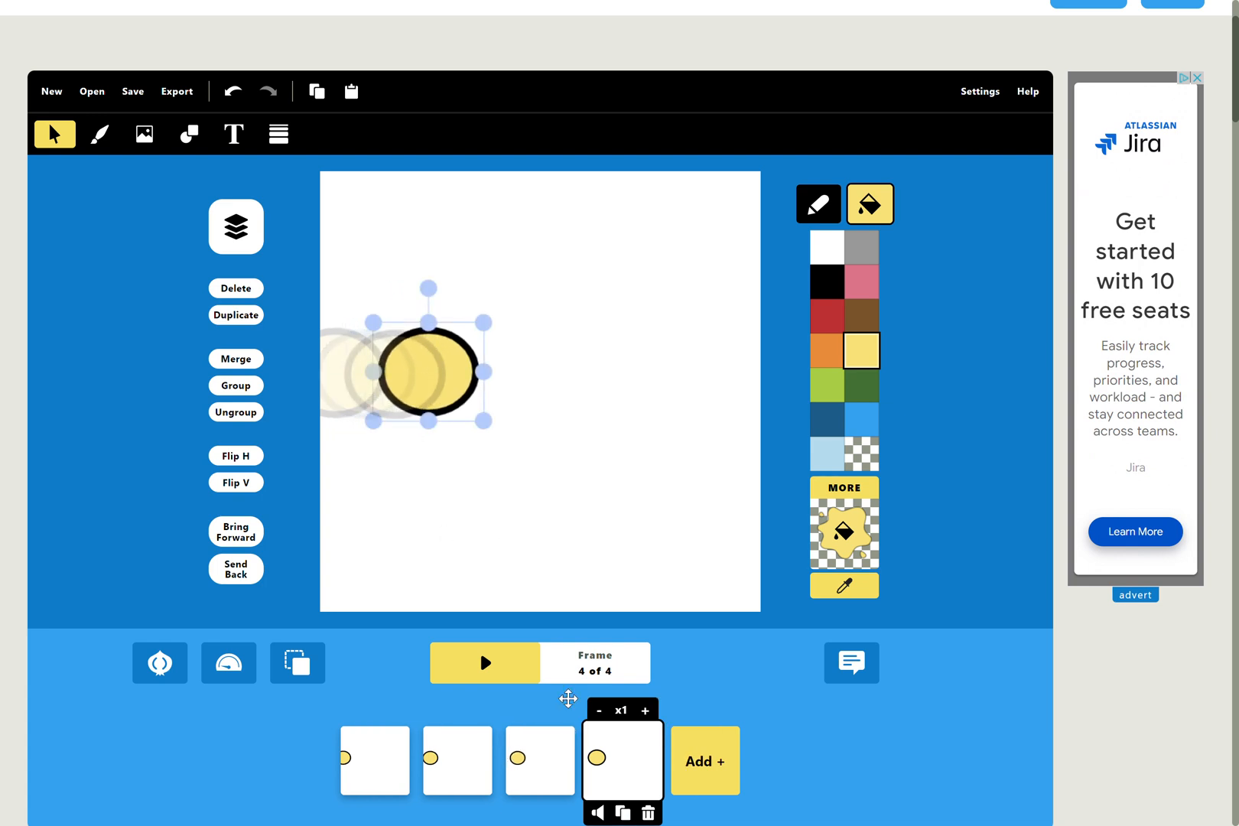
{"action": "left_click", "coordinate": [617, 814]}
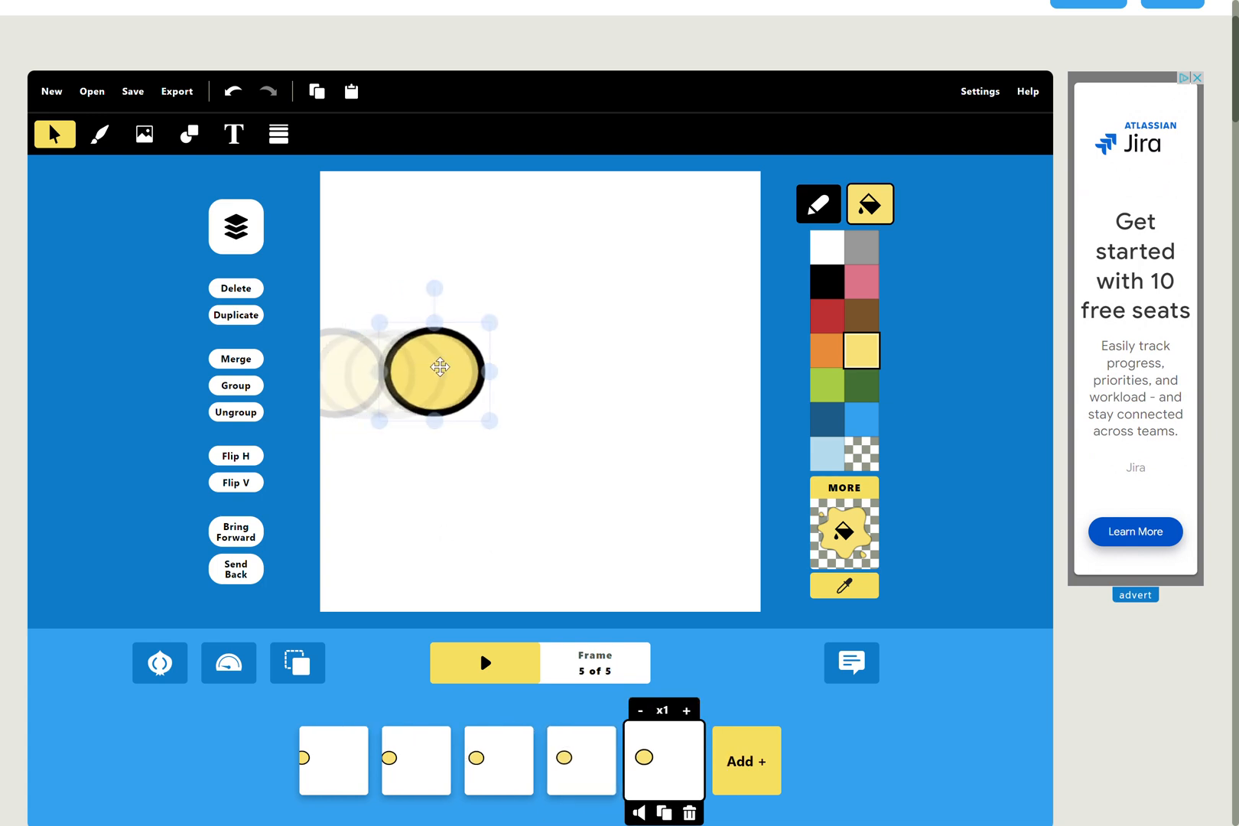
{"action": "left_click_drag", "start_coordinate": [432, 368], "coordinate": [540, 369]}
Step: Add frames 6 to 8 as duplicates, moving the circle along until it sits at the canvas's horizontal centre
{"action": "left_click", "coordinate": [662, 817]}
{"action": "left_click", "coordinate": [706, 813]}
{"action": "left_click", "coordinate": [527, 394]}
{"action": "left_click", "coordinate": [747, 813]}
{"action": "left_click", "coordinate": [518, 370]}
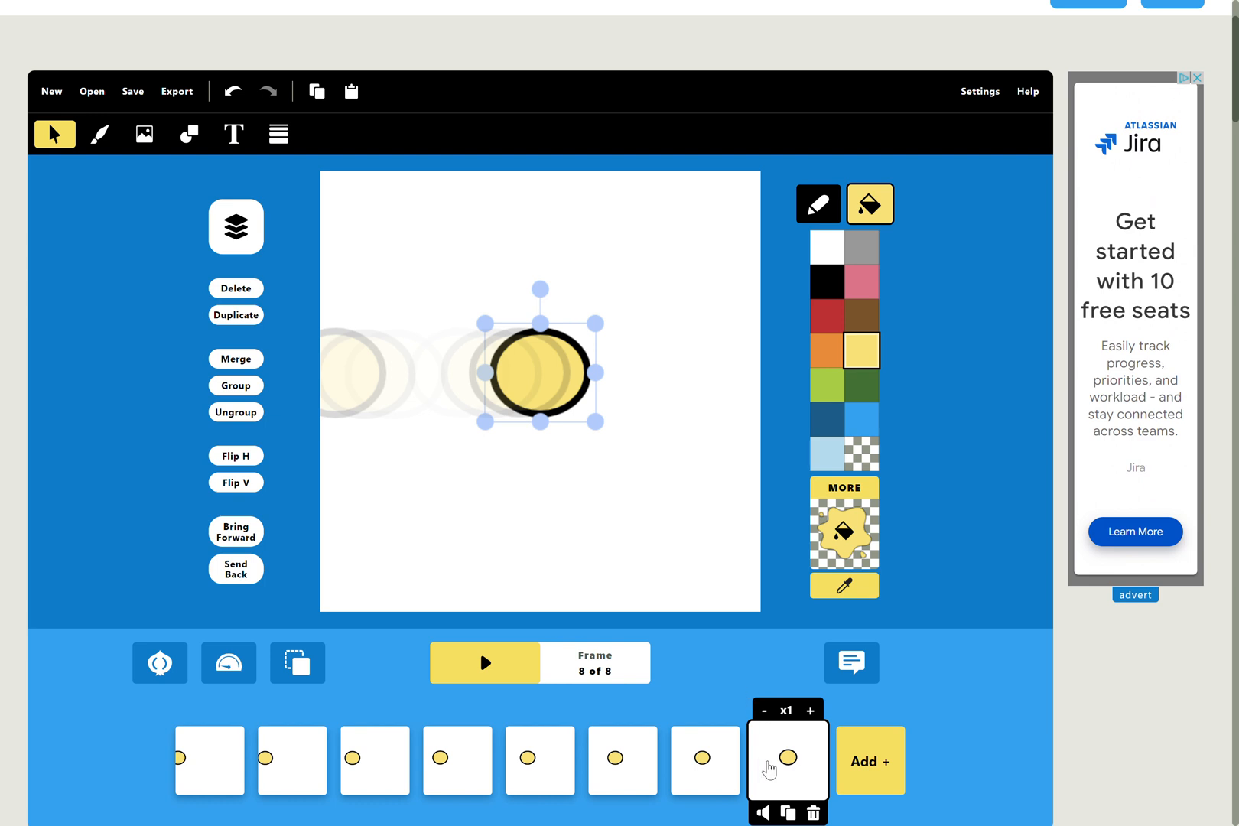
Step: Duplicate frame 8 and slightly enlarge the centred circle in the new frame 9
{"action": "left_click", "coordinate": [787, 813]}
{"action": "right_click", "coordinate": [539, 360]}
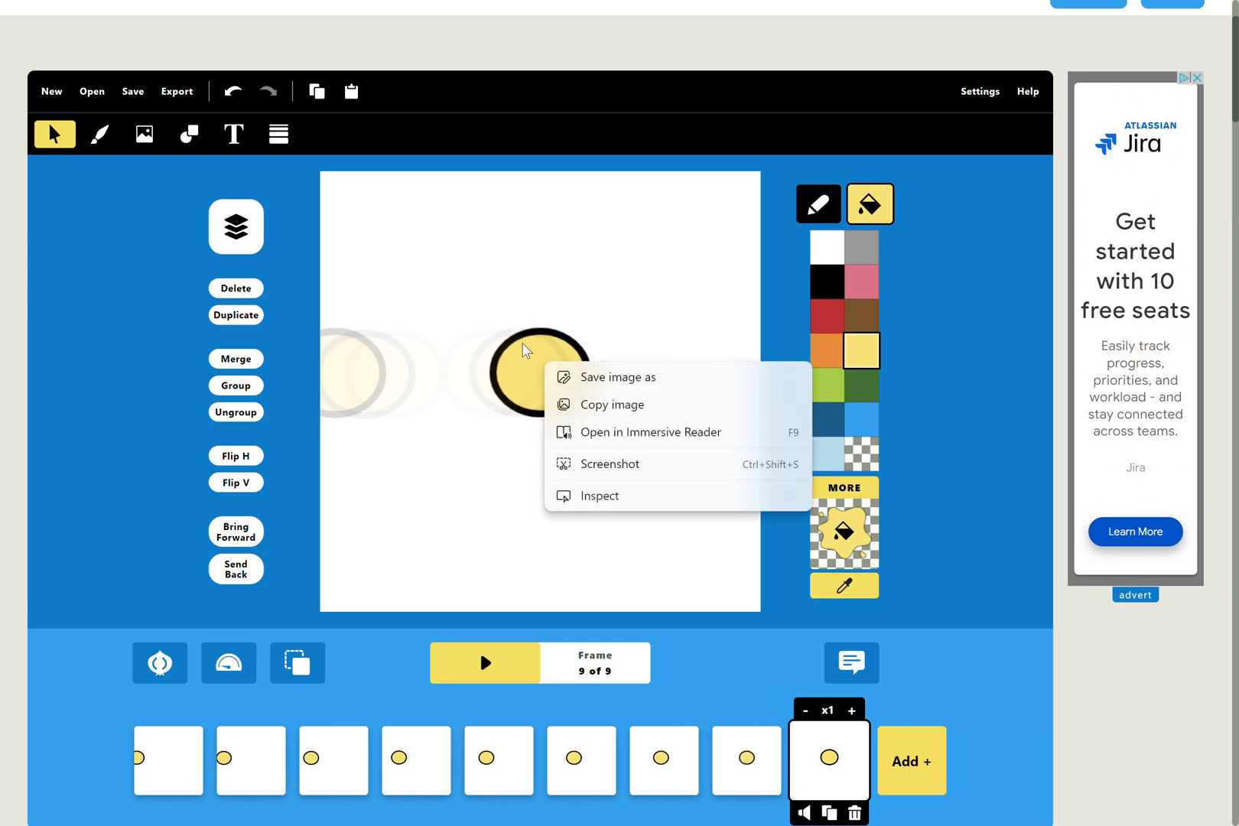
{"action": "left_click", "coordinate": [541, 369]}
{"action": "left_click_drag", "start_coordinate": [481, 312], "coordinate": [469, 300]}
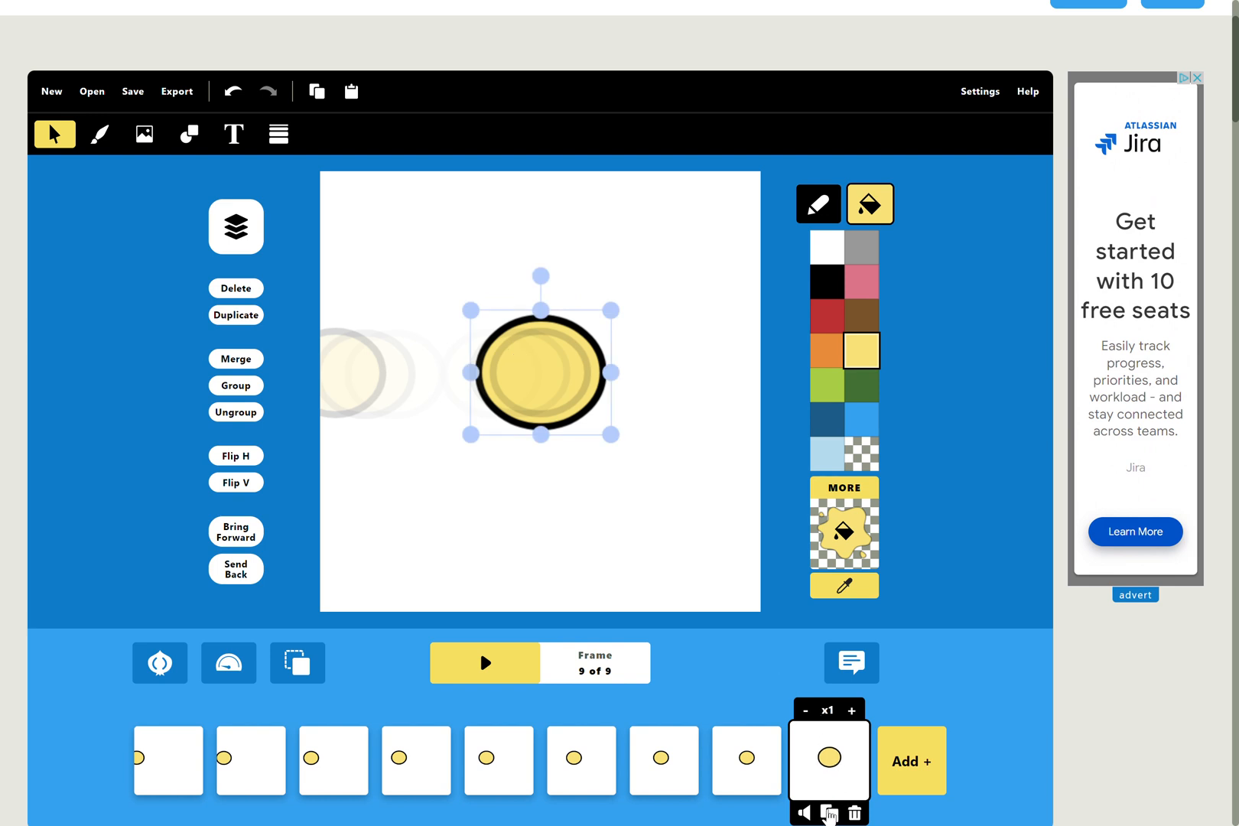
Step: Add frames 10 and 11 as duplicates, enlarging the circle further and recentring it on the canvas in each
{"action": "left_click", "coordinate": [829, 813]}
{"action": "left_click", "coordinate": [555, 379]}
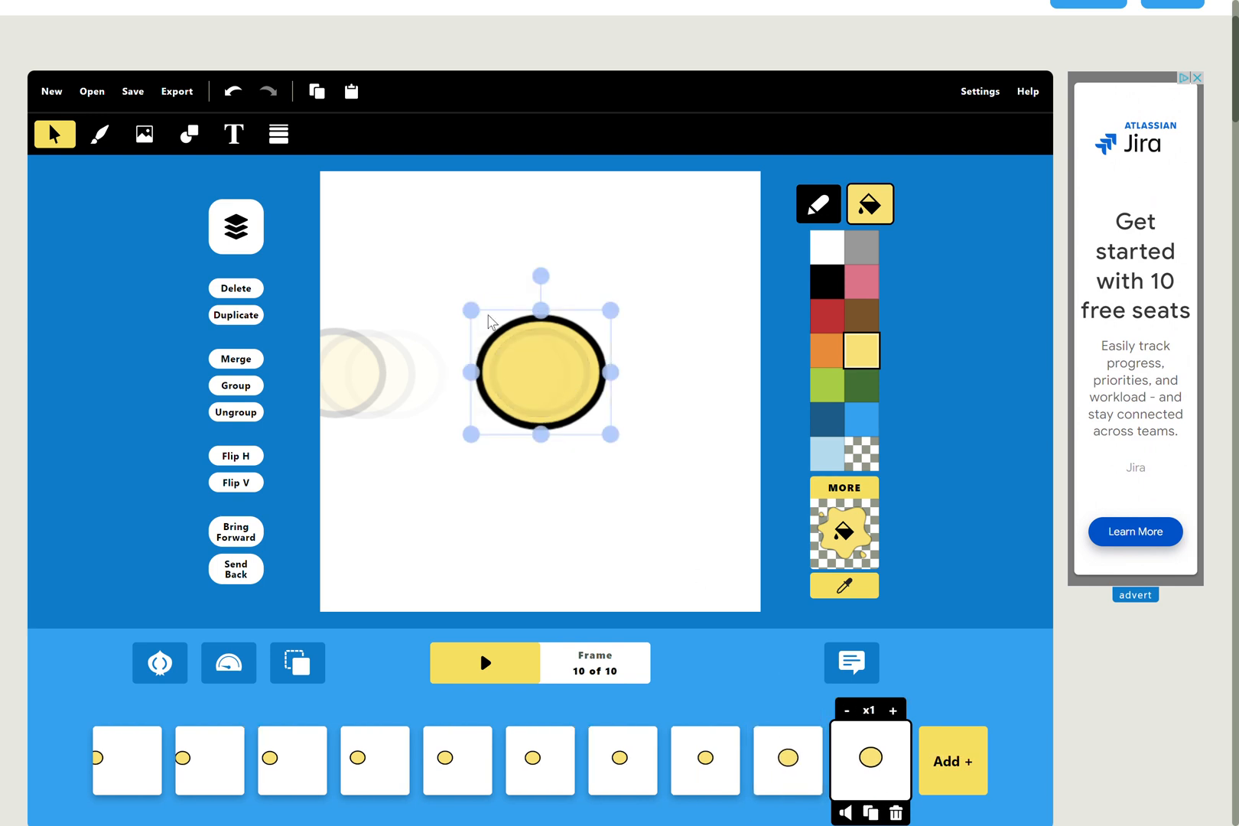
{"action": "left_click_drag", "start_coordinate": [476, 311], "coordinate": [430, 269]}
{"action": "left_click_drag", "start_coordinate": [503, 337], "coordinate": [535, 388]}
{"action": "left_click", "coordinate": [870, 813]}
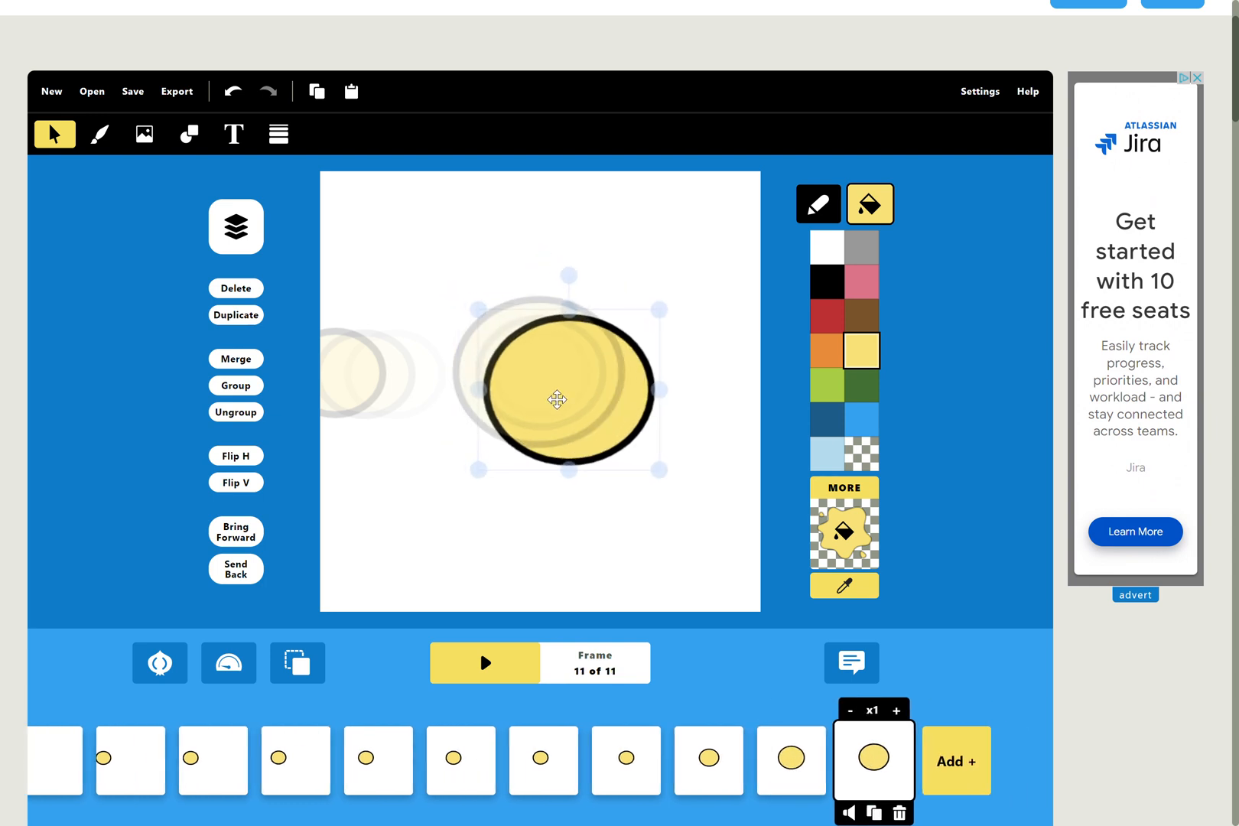
{"action": "left_click_drag", "start_coordinate": [451, 276], "coordinate": [431, 269]}
{"action": "left_click_drag", "start_coordinate": [506, 346], "coordinate": [496, 349]}
Step: Preview the animation, then set its frame rate to 18 frames per second
{"action": "left_click", "coordinate": [469, 652]}
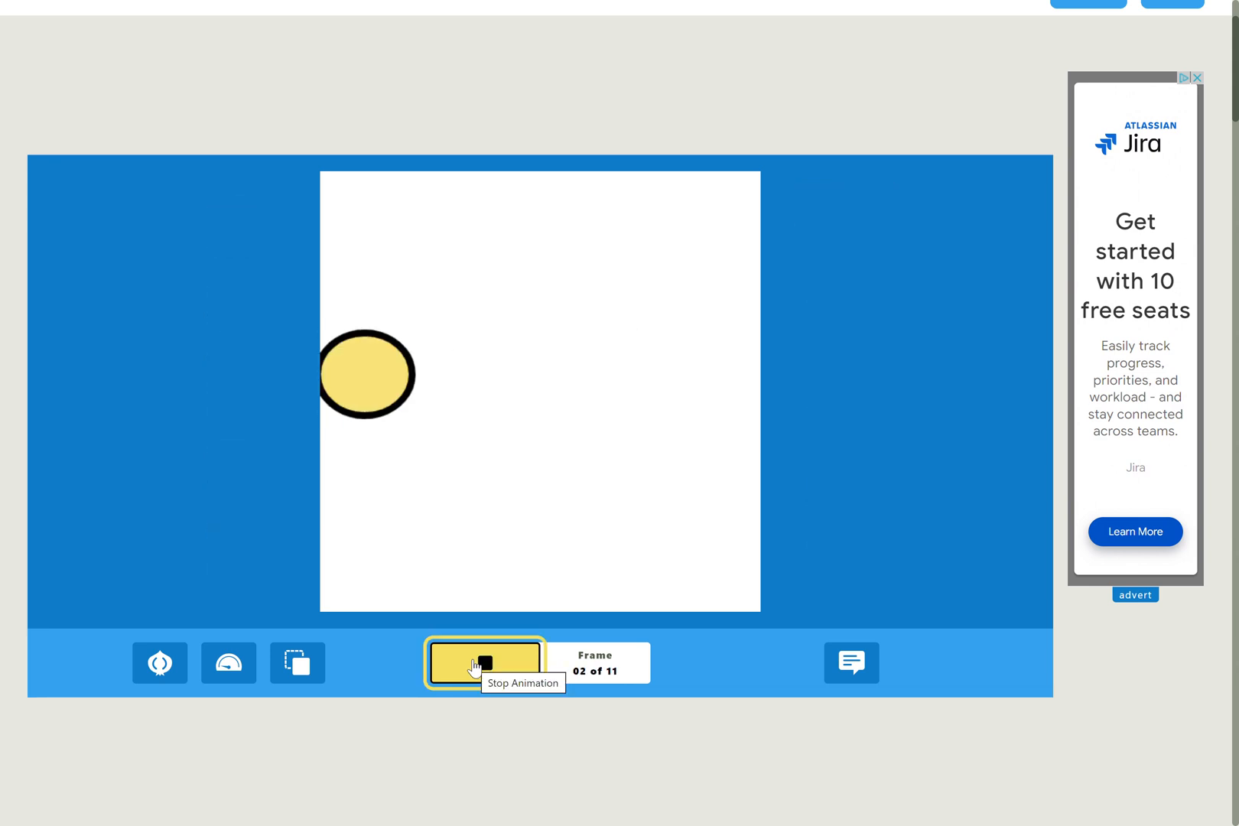
{"action": "left_click", "coordinate": [474, 666]}
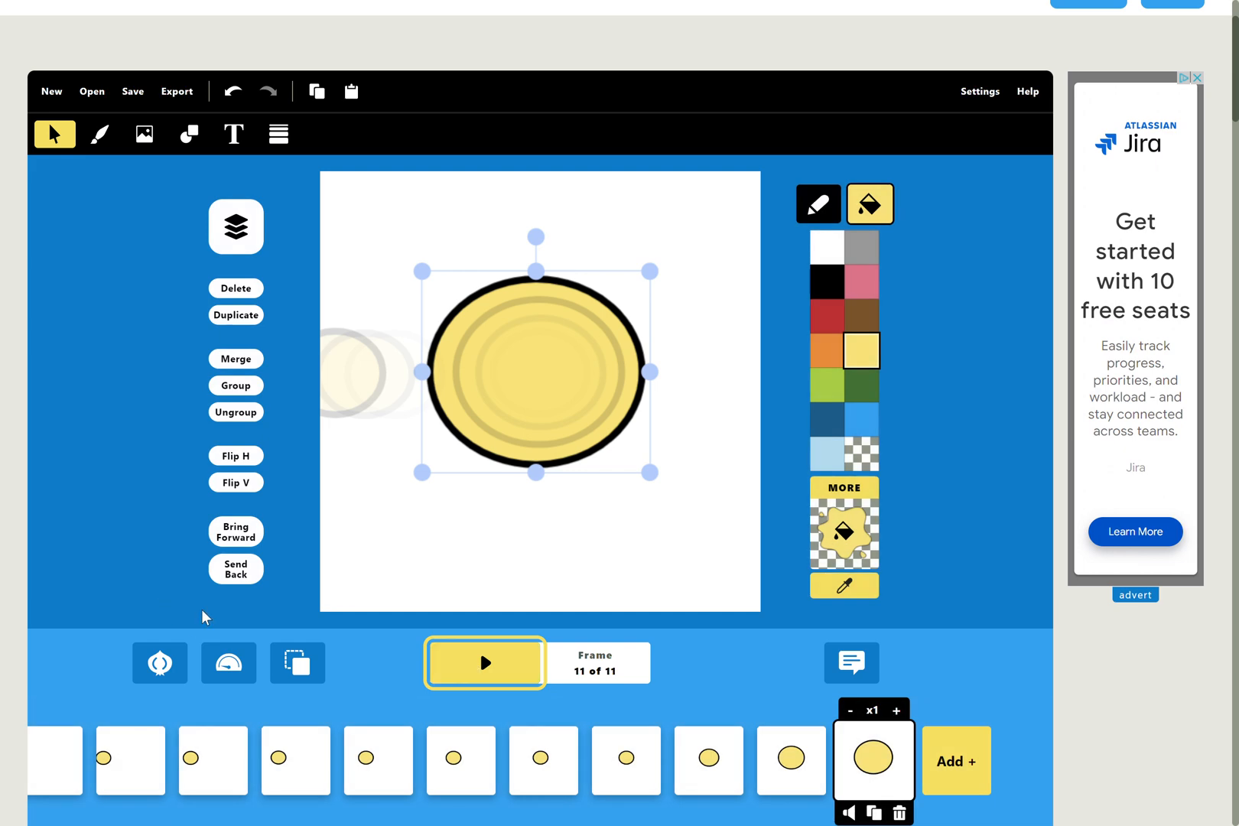
{"action": "left_click", "coordinate": [229, 662]}
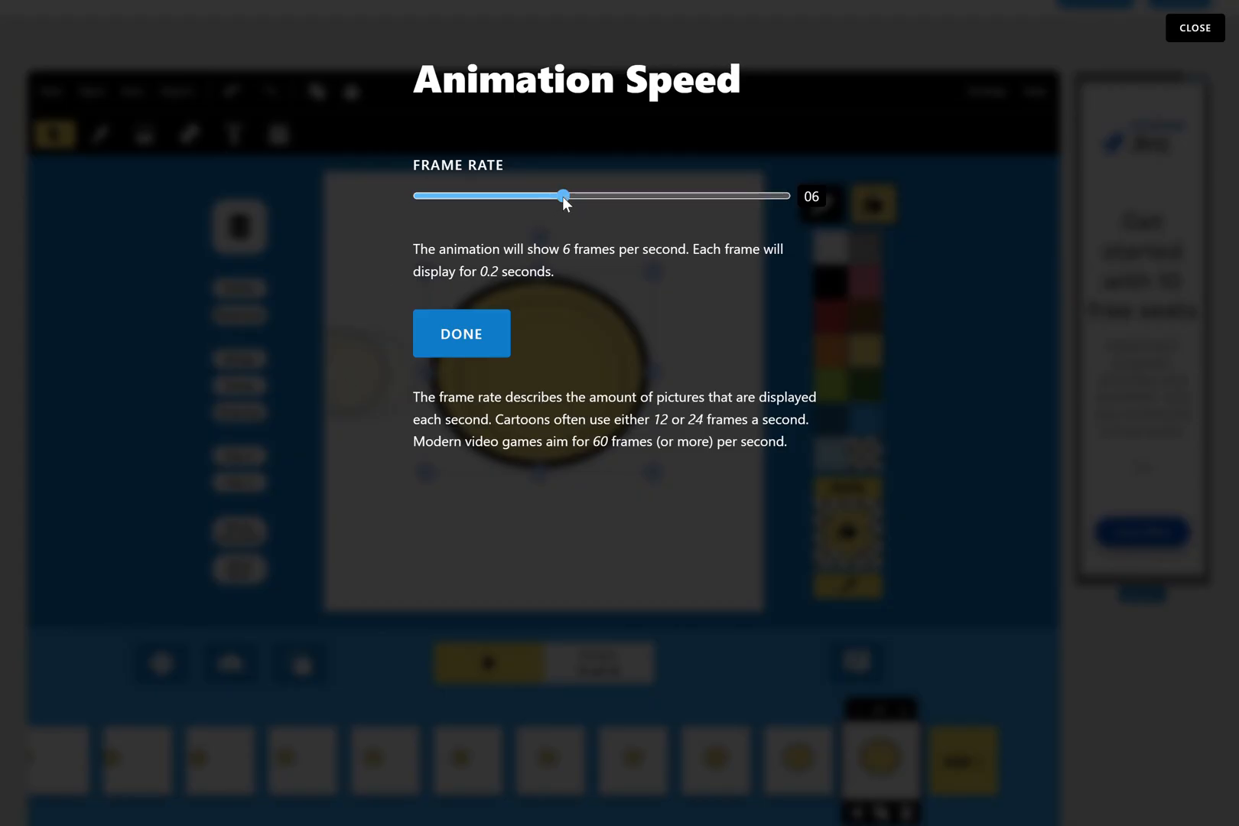
{"action": "left_click_drag", "start_coordinate": [562, 196], "coordinate": [682, 200]}
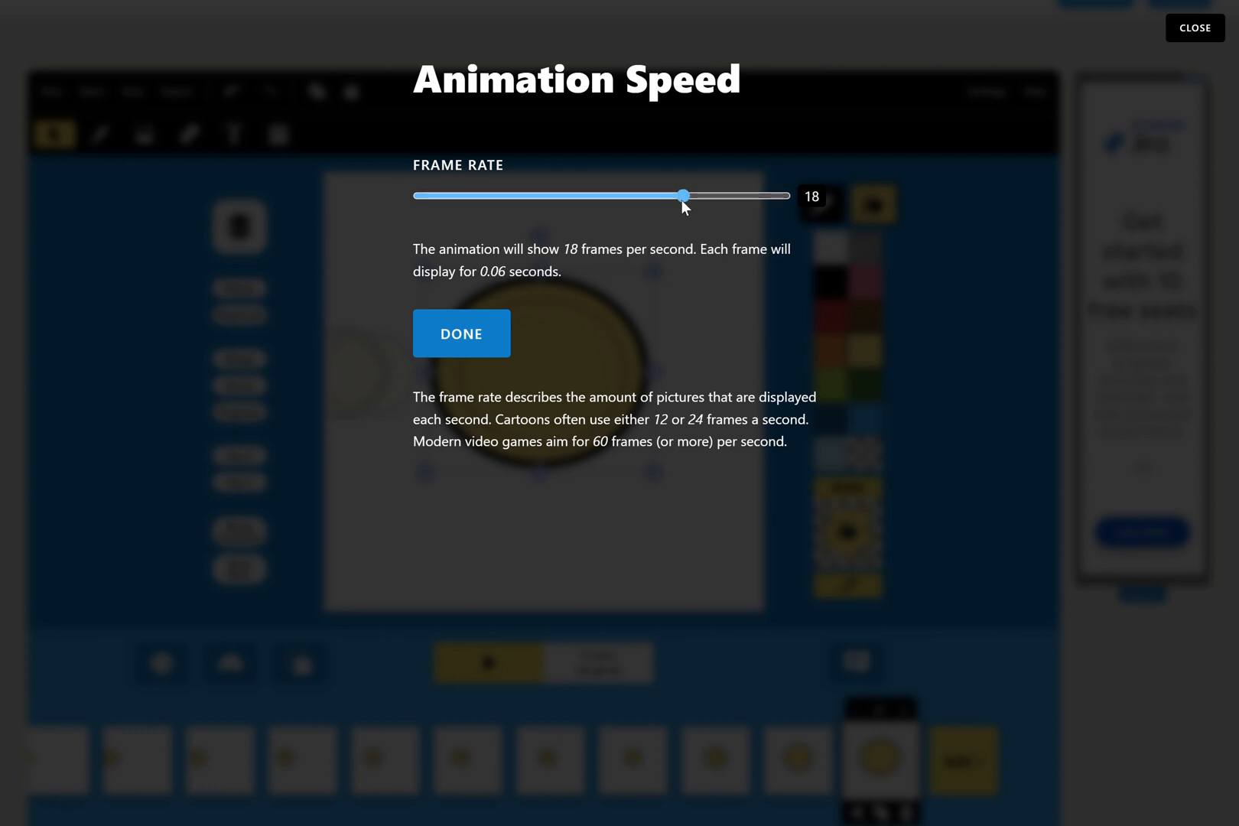
{"action": "left_click", "coordinate": [490, 337]}
Step: Play the animation again to check the new speed, then stop it
{"action": "left_click", "coordinate": [482, 664]}
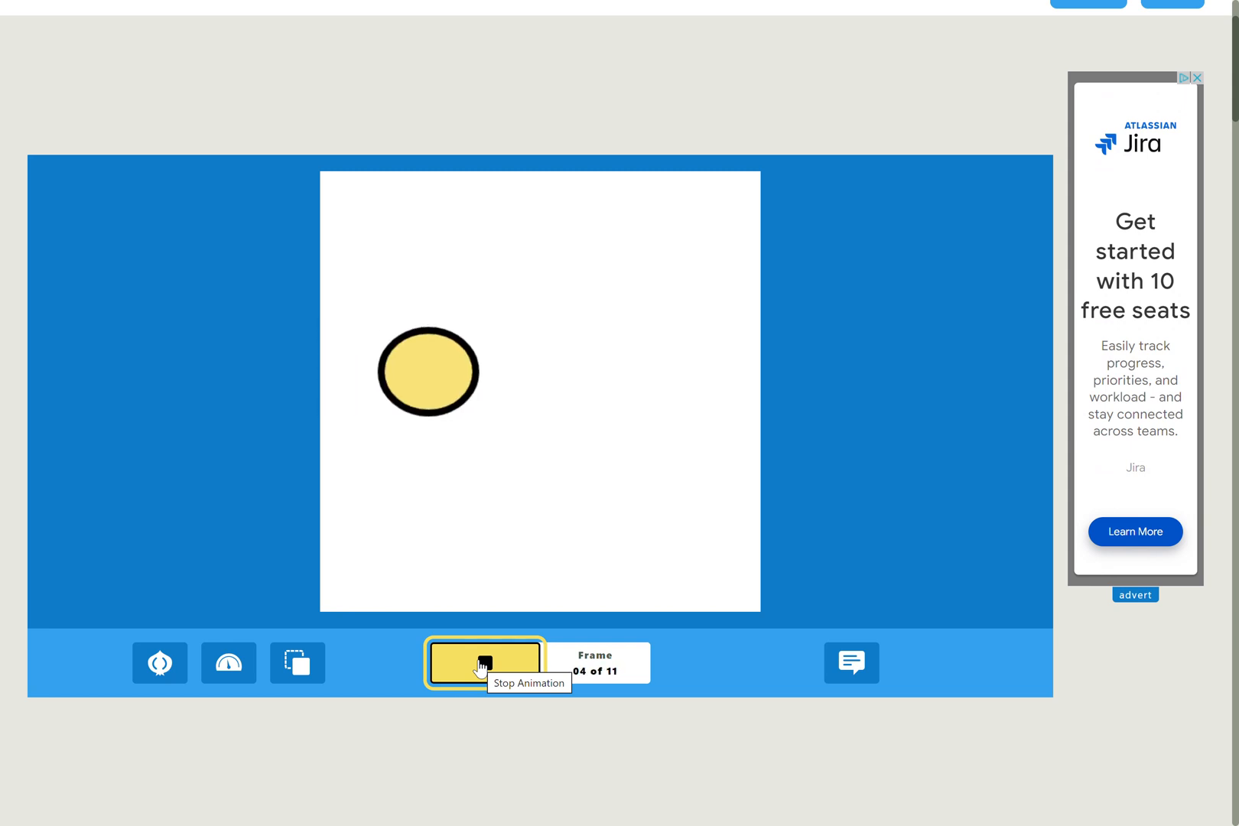
{"action": "left_click", "coordinate": [480, 667]}
{"action": "left_click", "coordinate": [480, 667]}
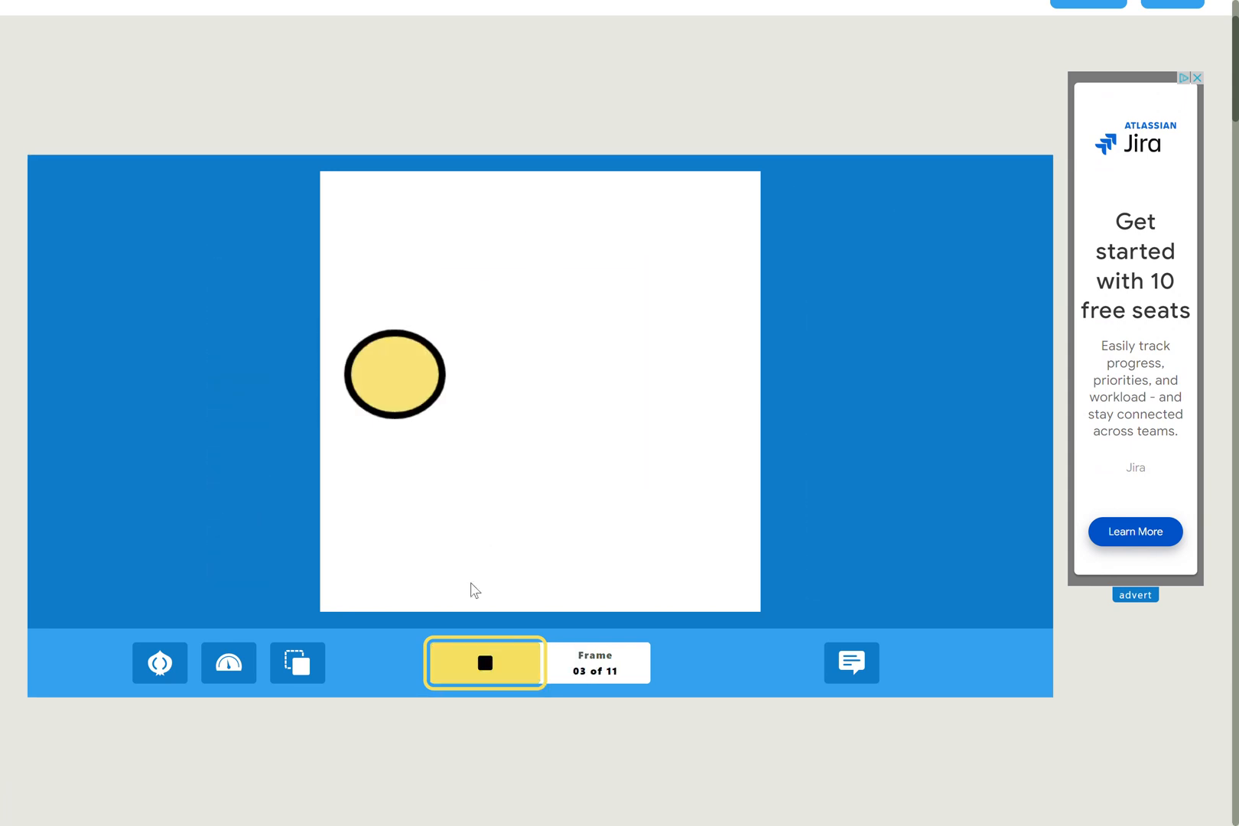
{"action": "left_click", "coordinate": [490, 675]}
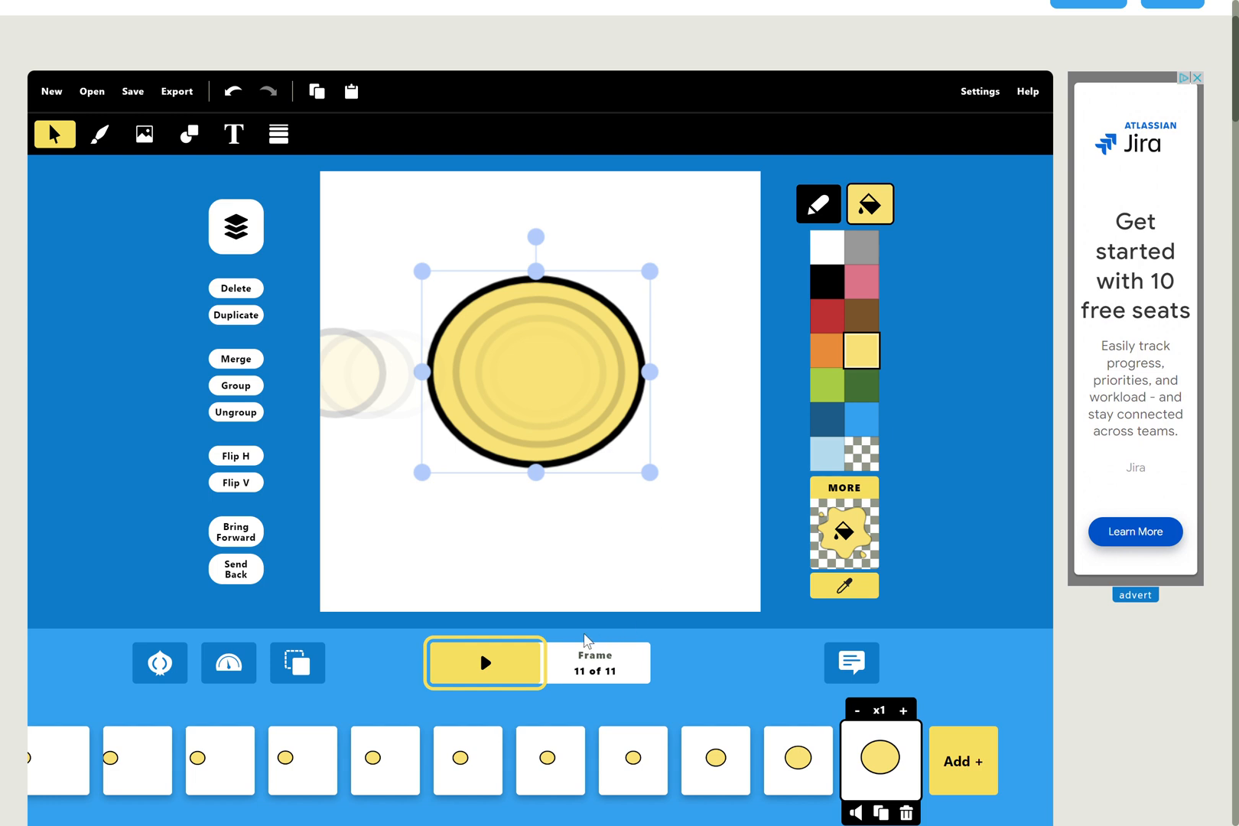
Step: Draw a smiley face with eyes, nose and mouth on the circle in frame 9 with the black Pencil brush
{"action": "left_click", "coordinate": [183, 767]}
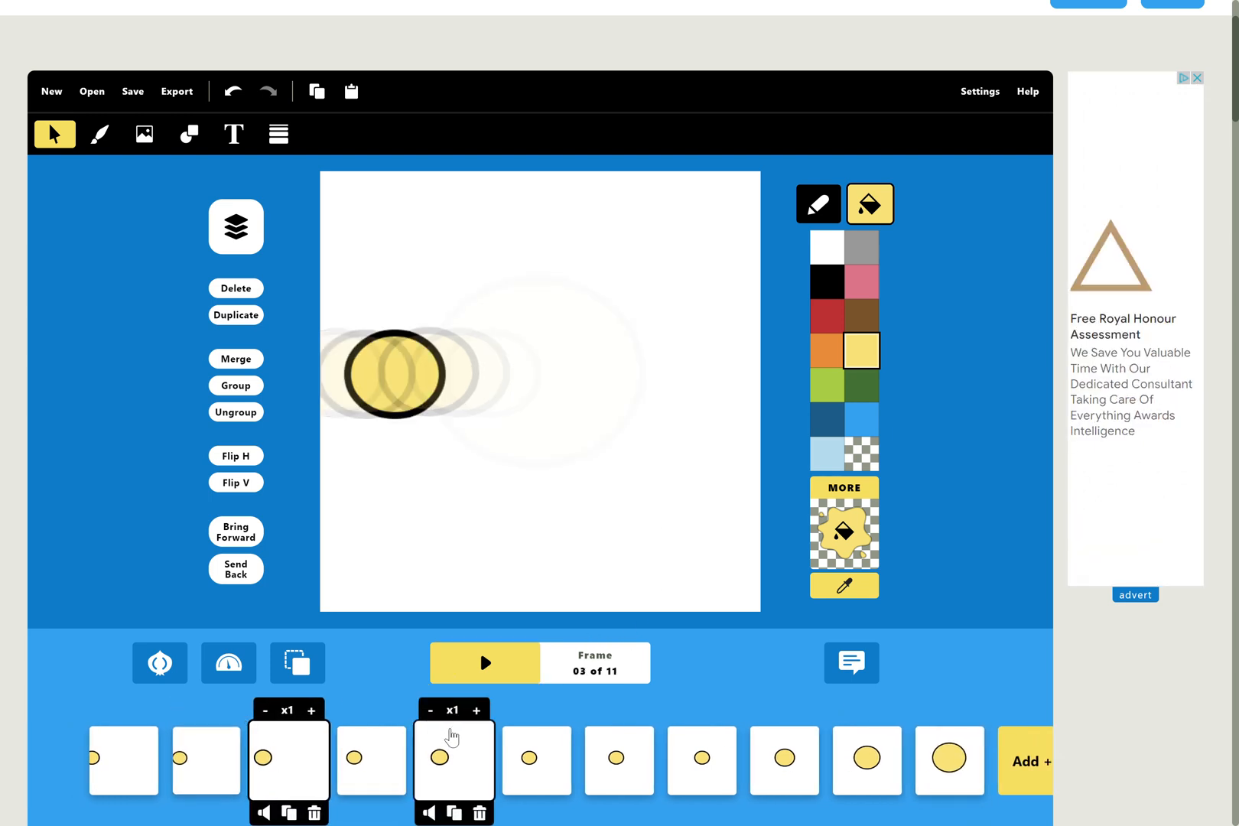
{"action": "left_click", "coordinate": [789, 781]}
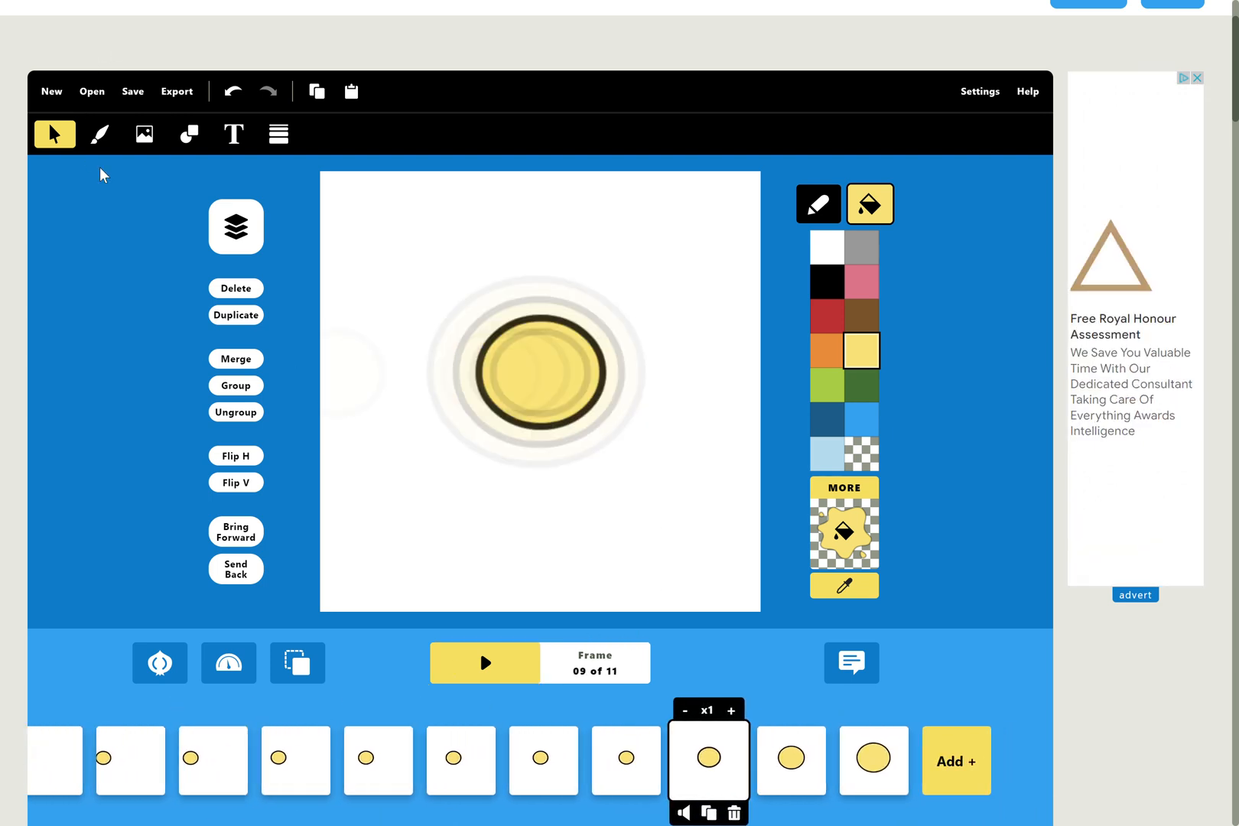
{"action": "left_click", "coordinate": [99, 134]}
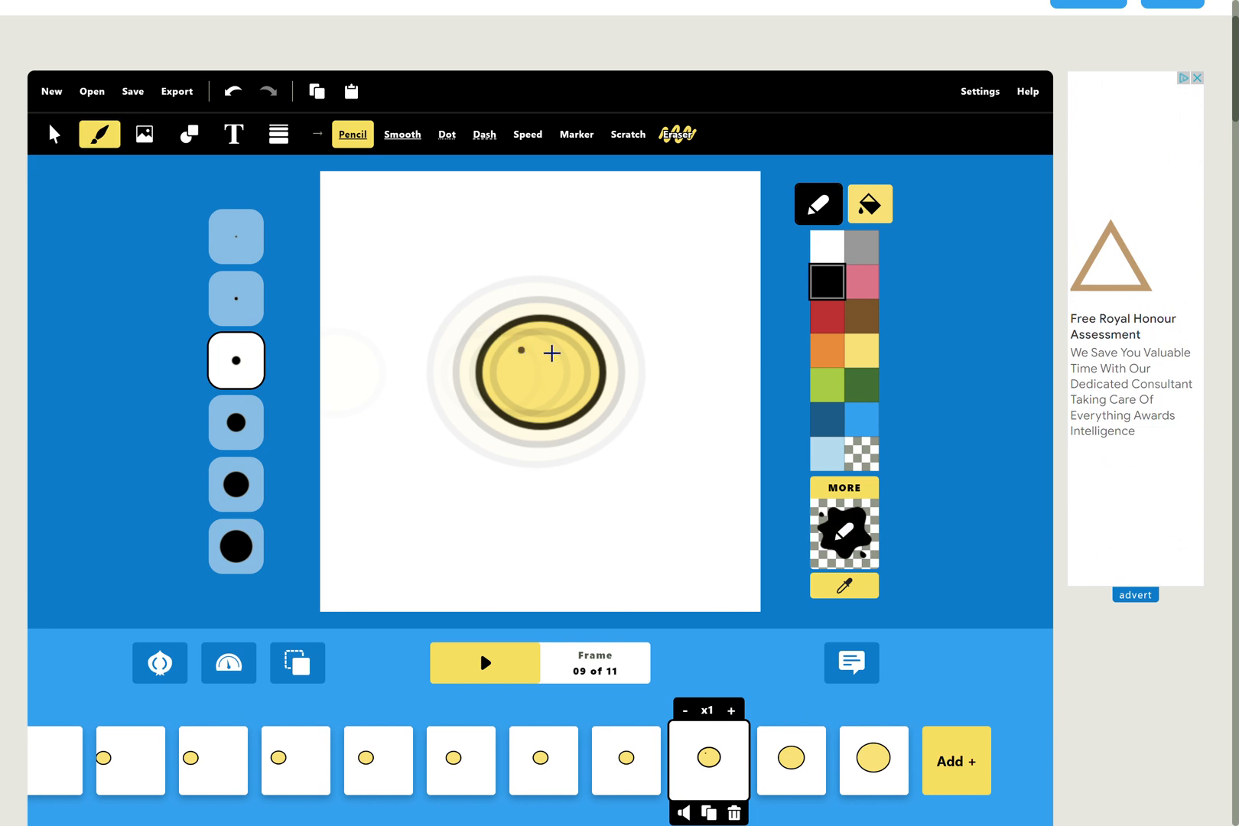
{"action": "left_click_drag", "start_coordinate": [563, 380], "coordinate": [523, 382]}
Step: Draw the same smiley face on the circle in frame 10, undoing the first mouth stroke and redrawing it
{"action": "key", "text": "Right"}
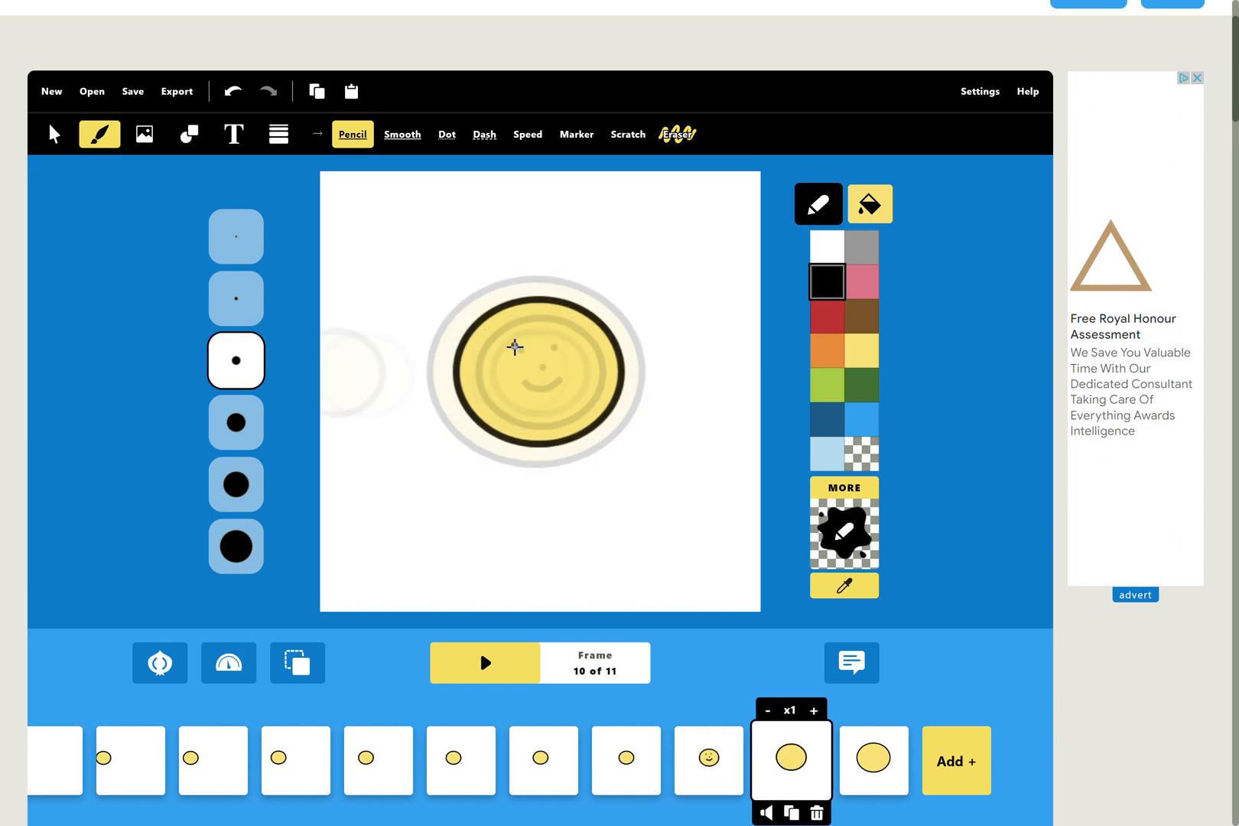
{"action": "left_click", "coordinate": [548, 371]}
{"action": "left_click_drag", "start_coordinate": [525, 399], "coordinate": [561, 395]}
{"action": "left_click", "coordinate": [233, 101]}
{"action": "left_click_drag", "start_coordinate": [563, 384], "coordinate": [517, 388]}
Step: Draw two eyes, a nose and a smiling mouth on the large circle in frame 11
{"action": "left_click", "coordinate": [874, 758]}
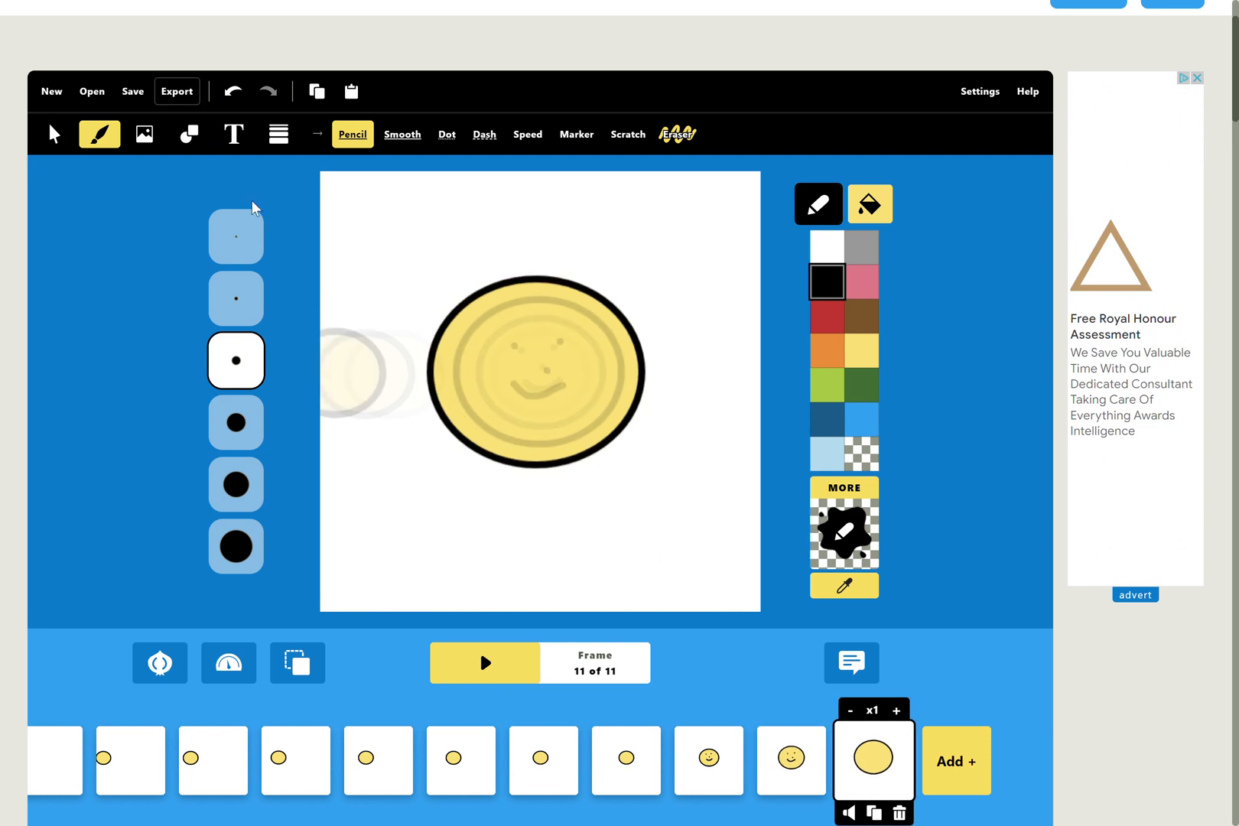
{"action": "left_click", "coordinate": [513, 338]}
{"action": "left_click", "coordinate": [549, 372]}
{"action": "left_click_drag", "start_coordinate": [573, 382], "coordinate": [510, 384]}
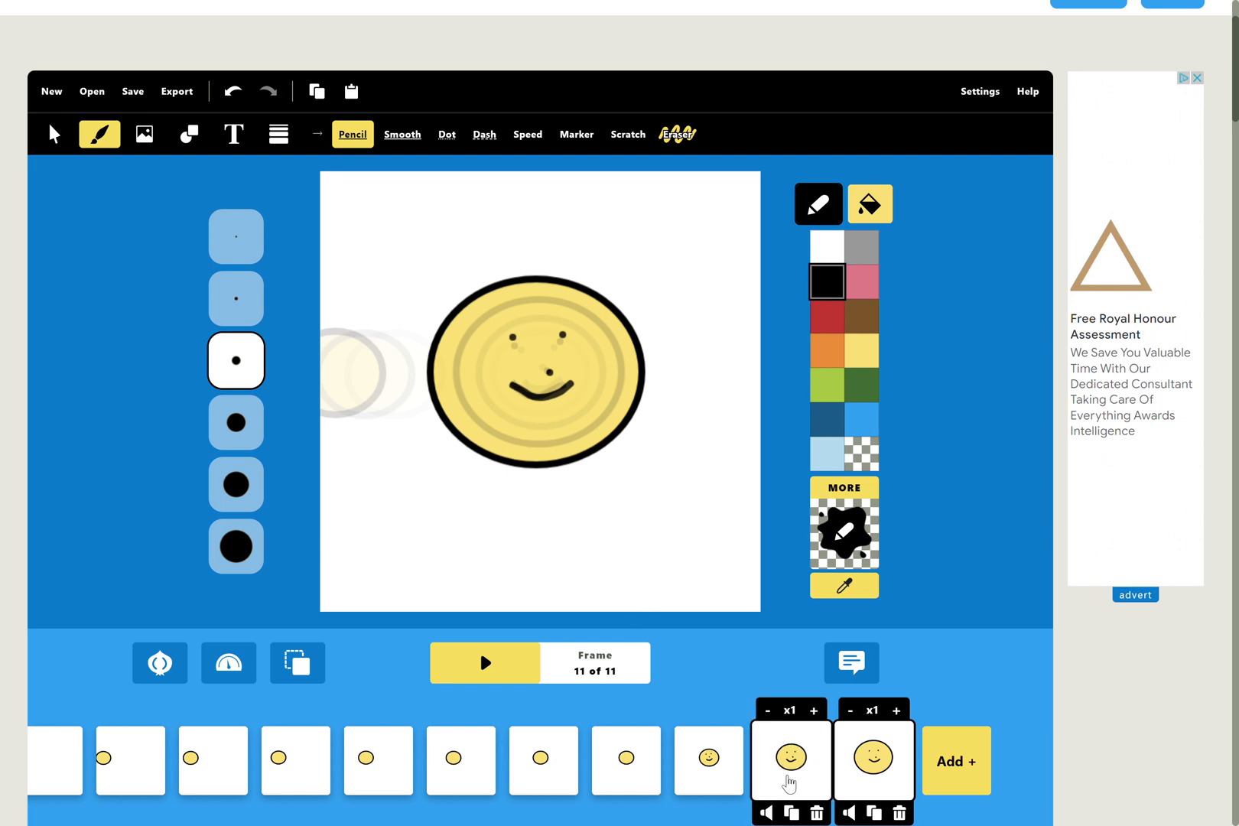
Step: Duplicate frame 11 and place the Arial text "Welcome to brush.ninja" below the face in the copy
{"action": "left_click", "coordinate": [872, 814]}
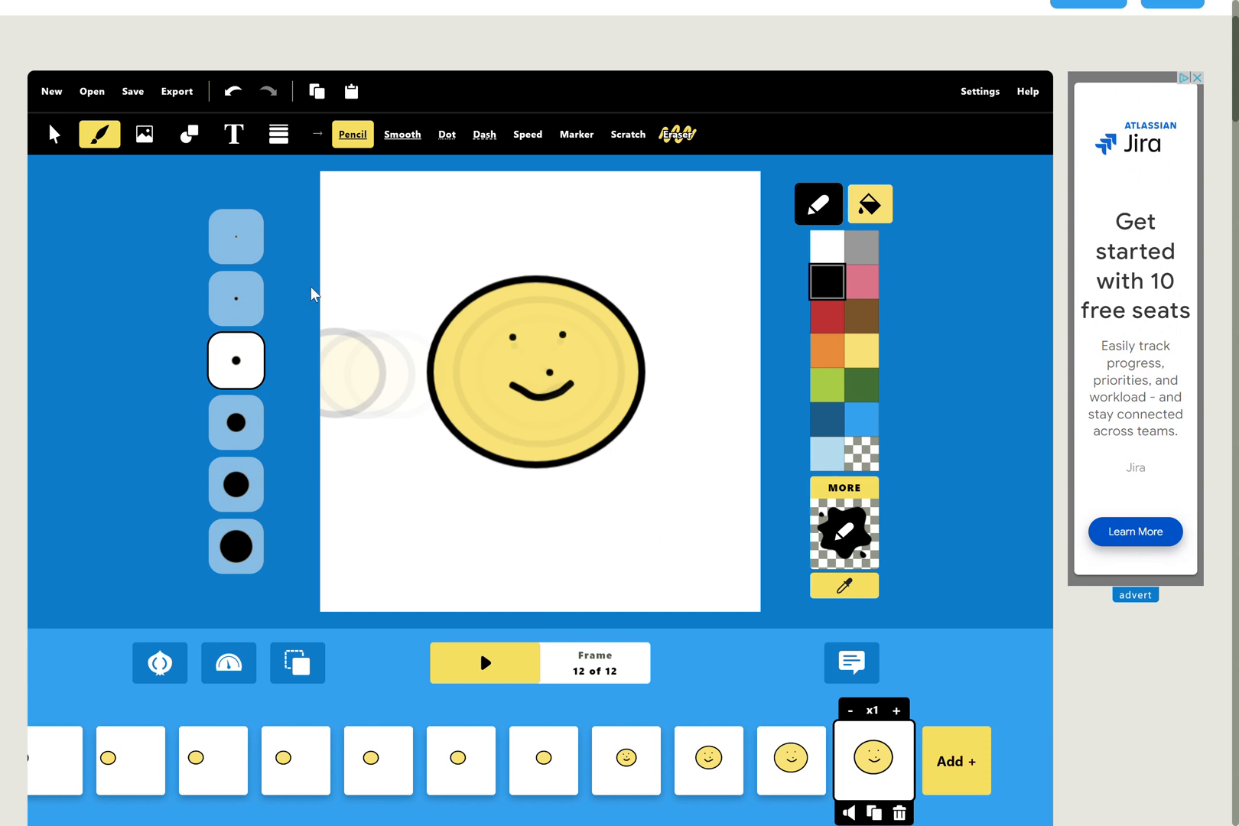
{"action": "left_click", "coordinate": [231, 146]}
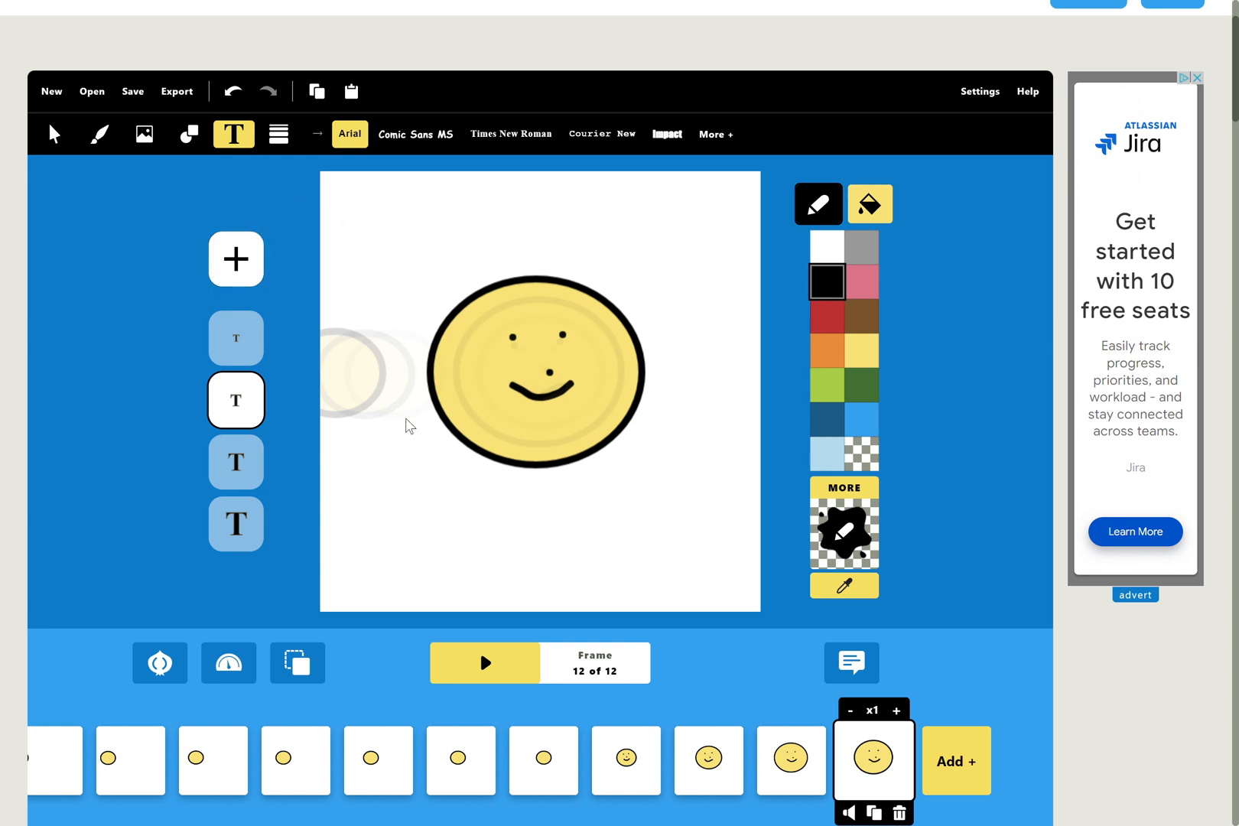
{"action": "left_click", "coordinate": [483, 500]}
{"action": "type", "text": "We"}
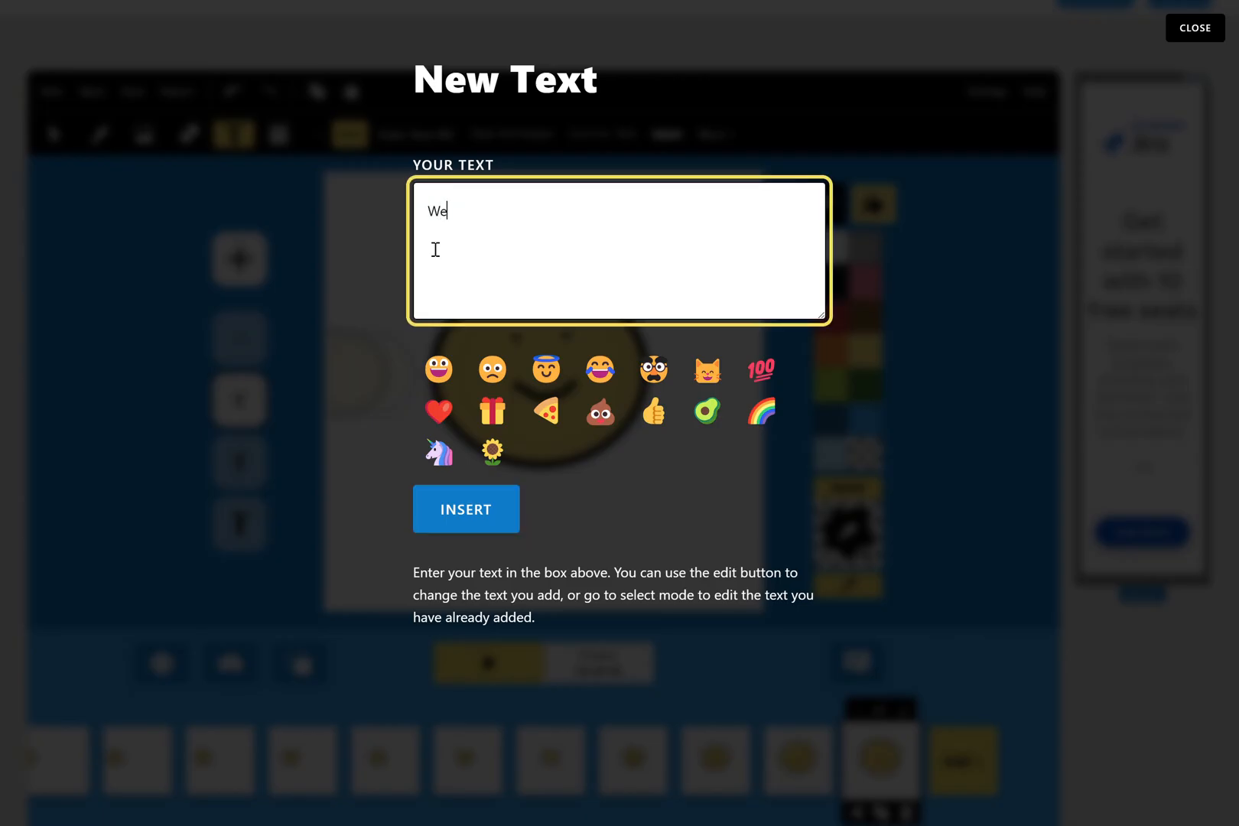
{"action": "type", "text": "lcome to brush.ninja"}
{"action": "left_click", "coordinate": [472, 521]}
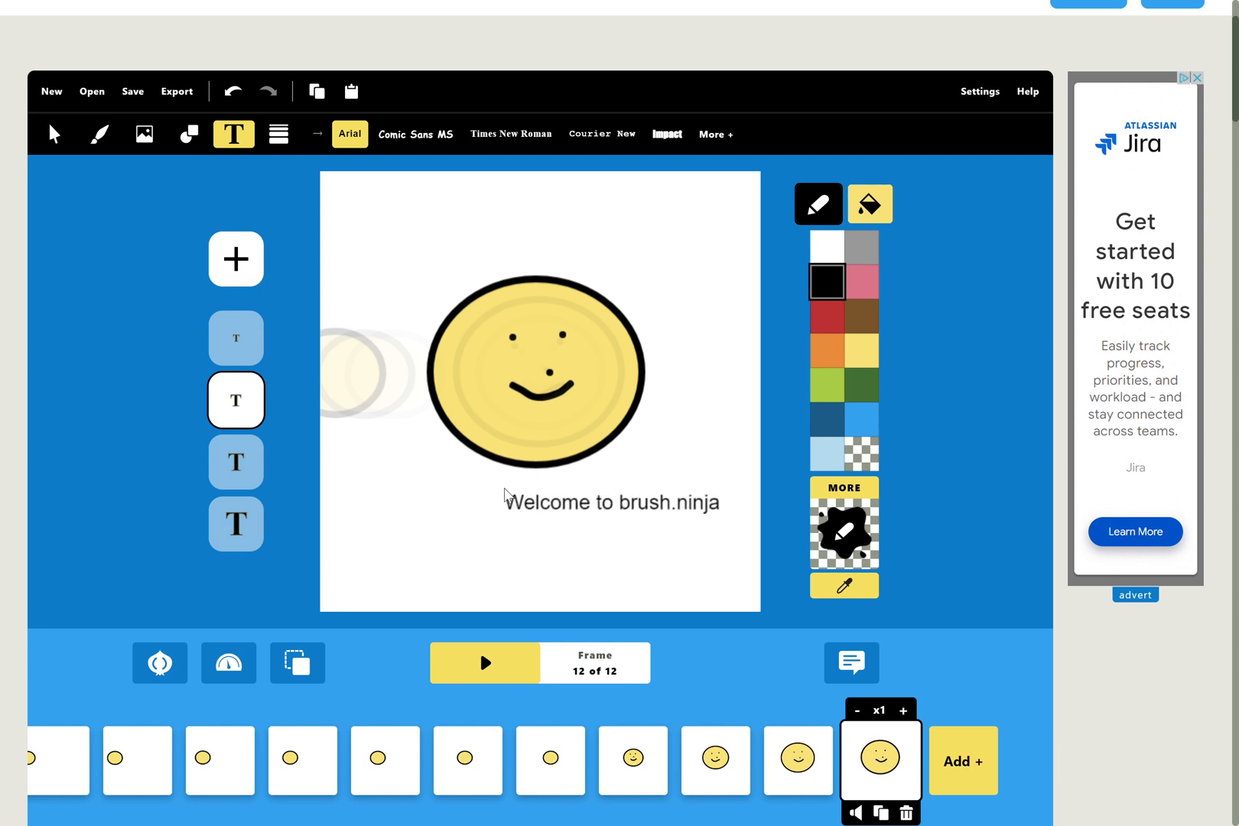
{"action": "left_click", "coordinate": [498, 490]}
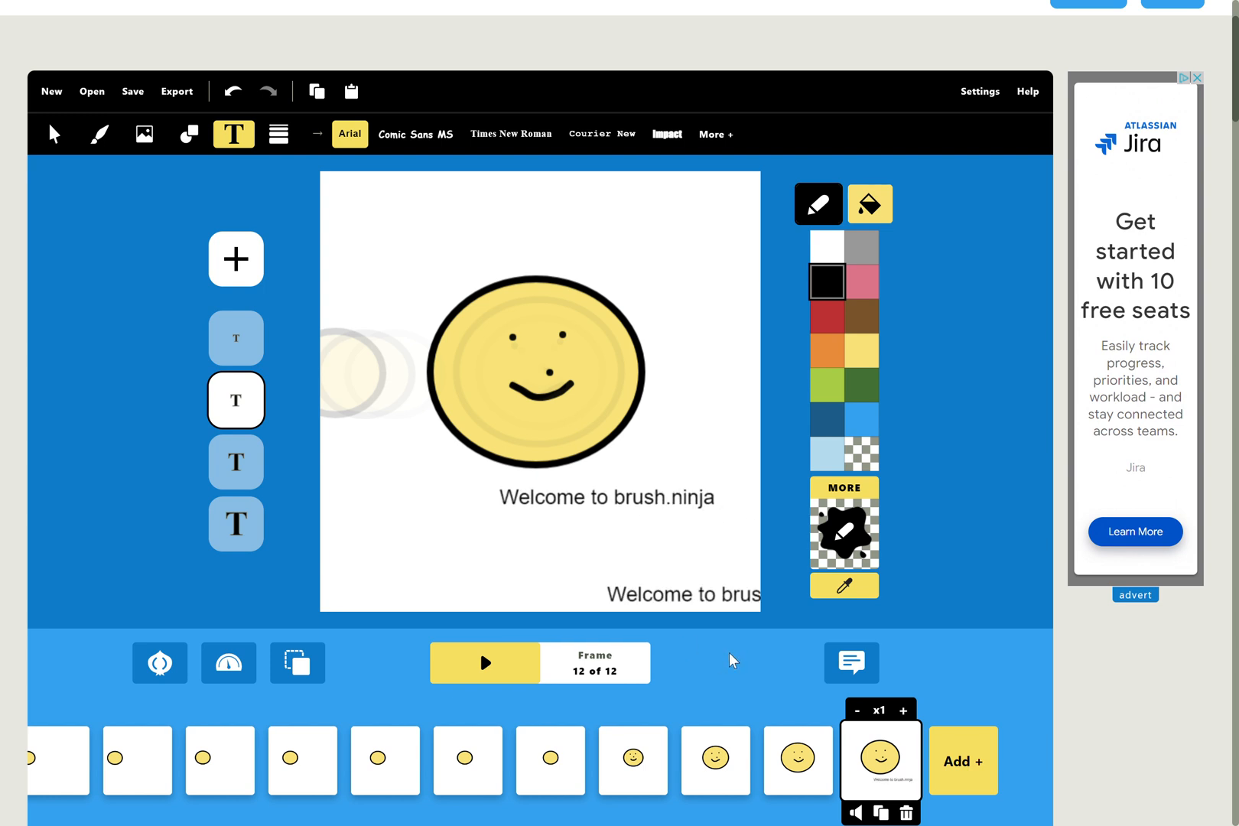
Step: Duplicate the frame with the welcome text three times to hold the ending up to frame 15
{"action": "left_click", "coordinate": [880, 813]}
{"action": "left_click", "coordinate": [881, 812]}
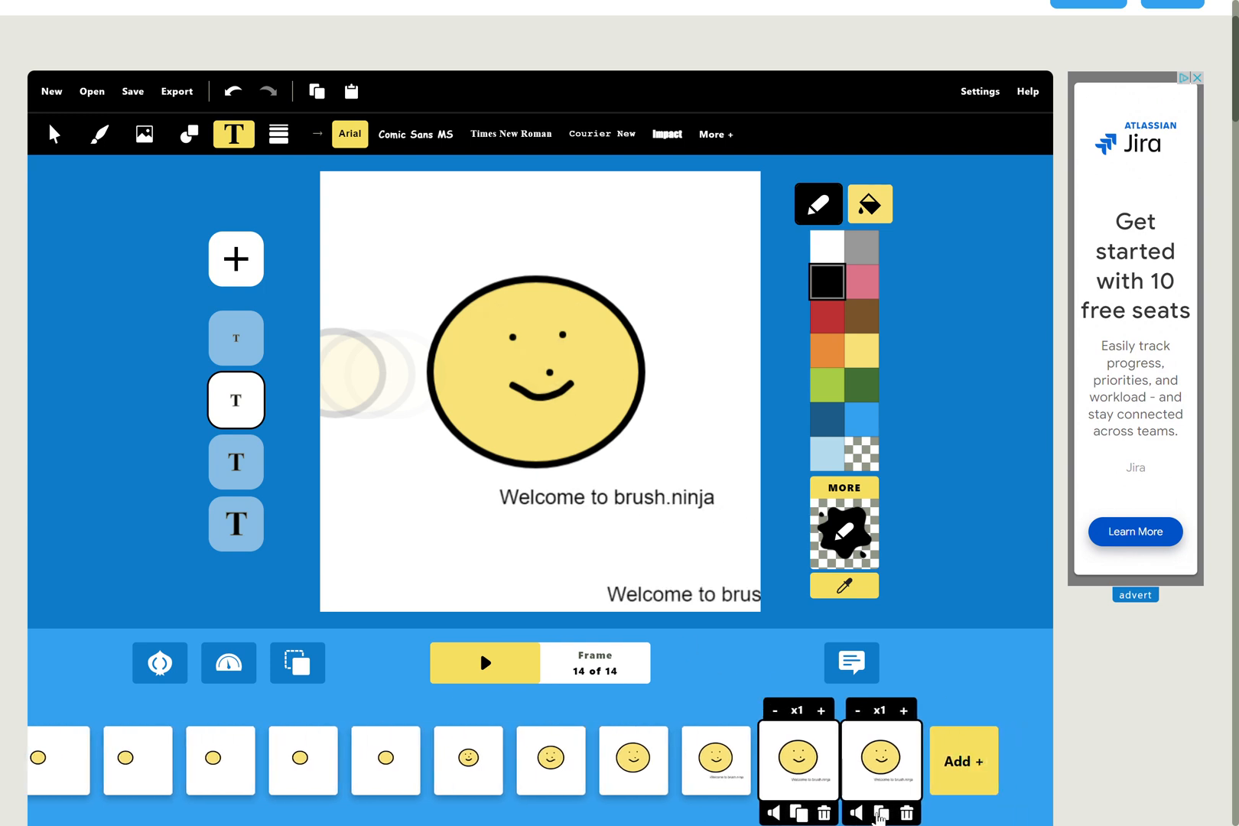
{"action": "left_click", "coordinate": [880, 812]}
Step: Play the 15-frame animation to review it with the face and text, then stop it
{"action": "left_click", "coordinate": [501, 664]}
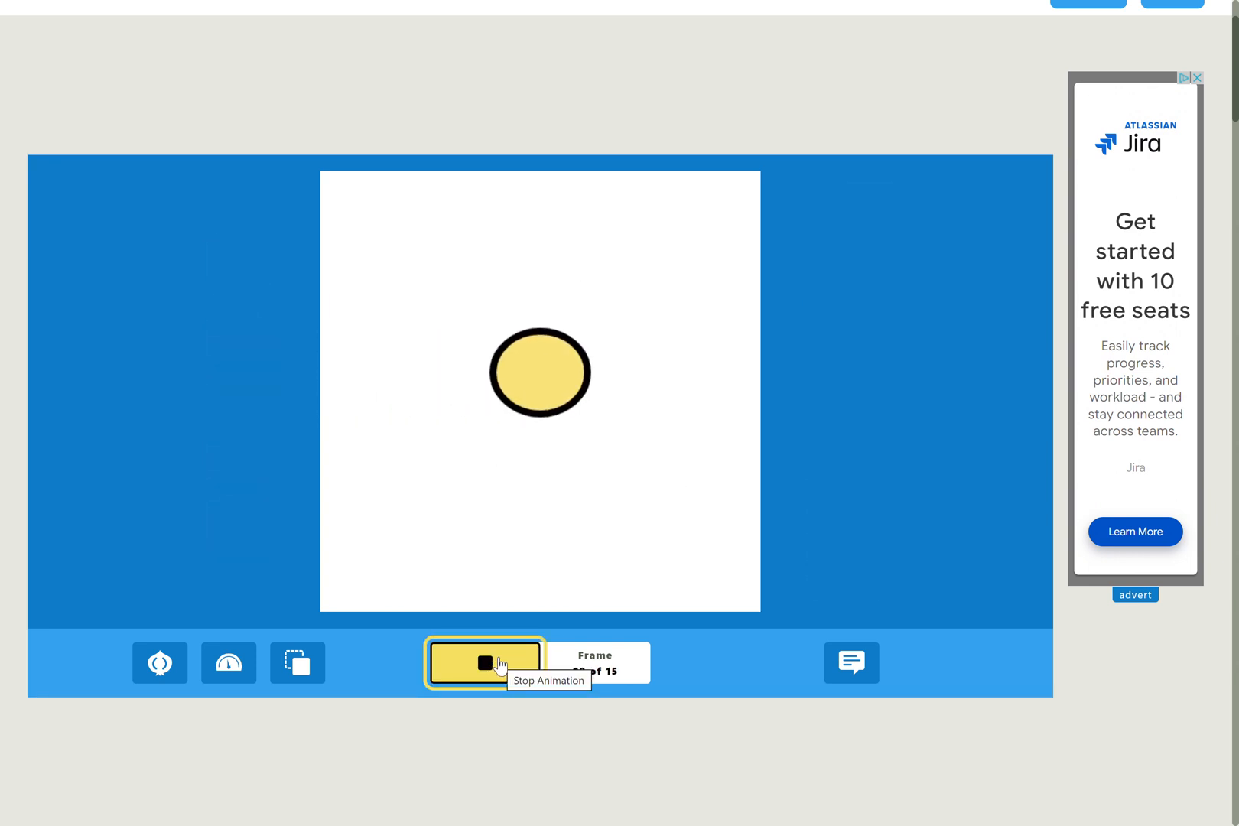
{"action": "left_click", "coordinate": [501, 664]}
{"action": "right_click", "coordinate": [501, 664]}
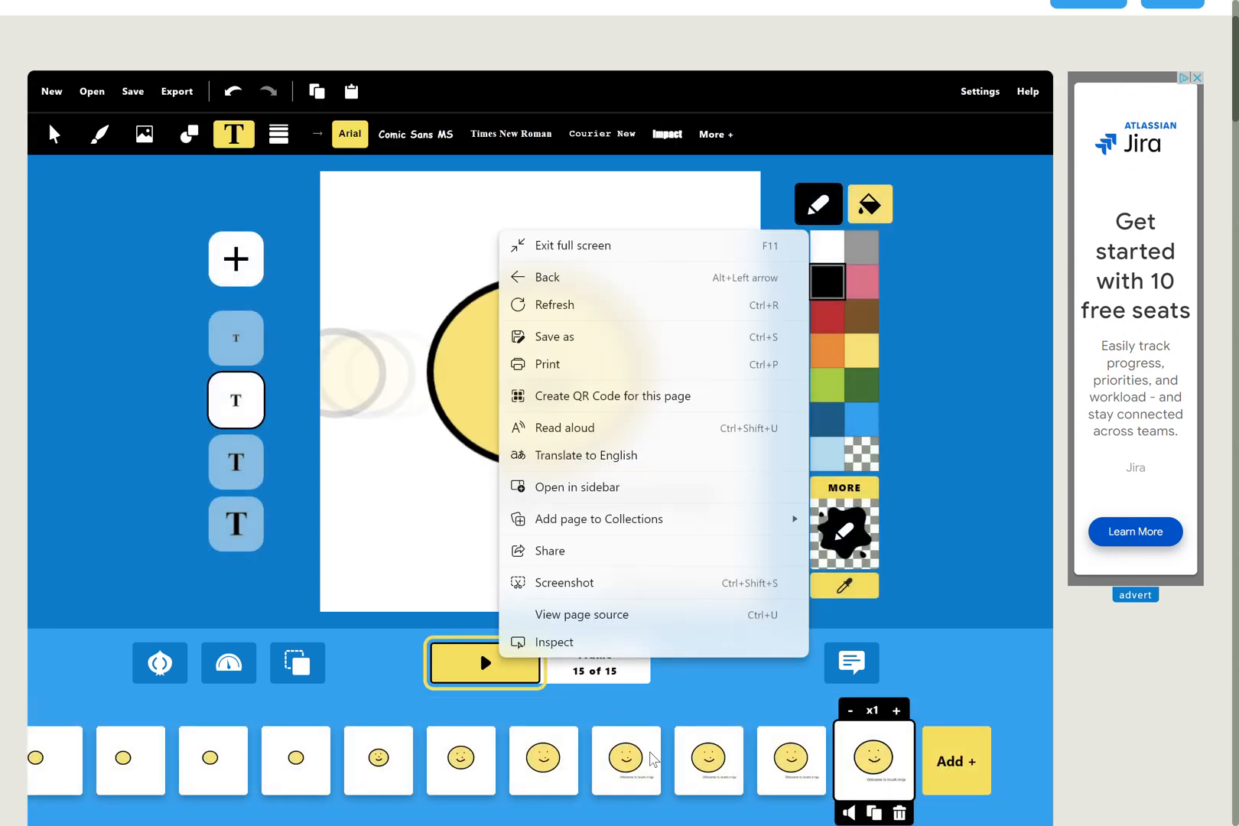
{"action": "left_click", "coordinate": [203, 609]}
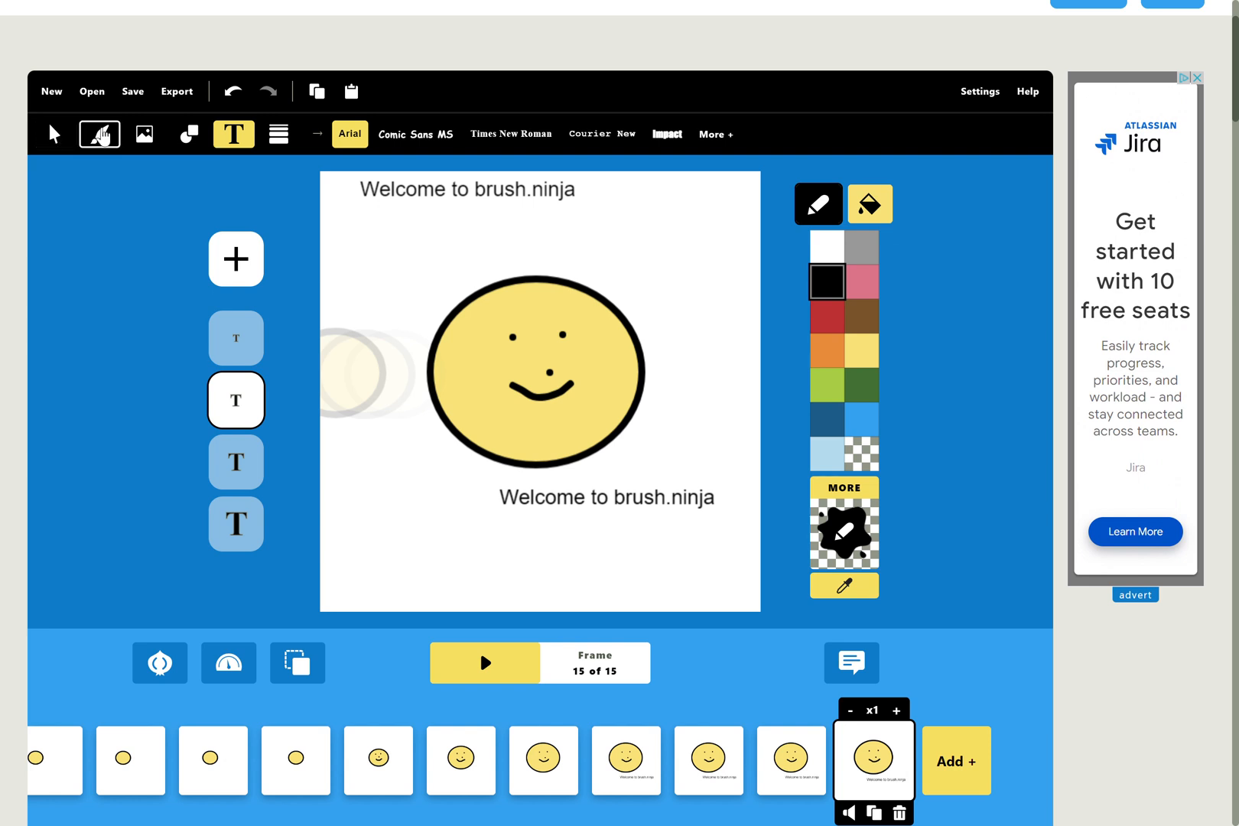
{"action": "left_click", "coordinate": [100, 136]}
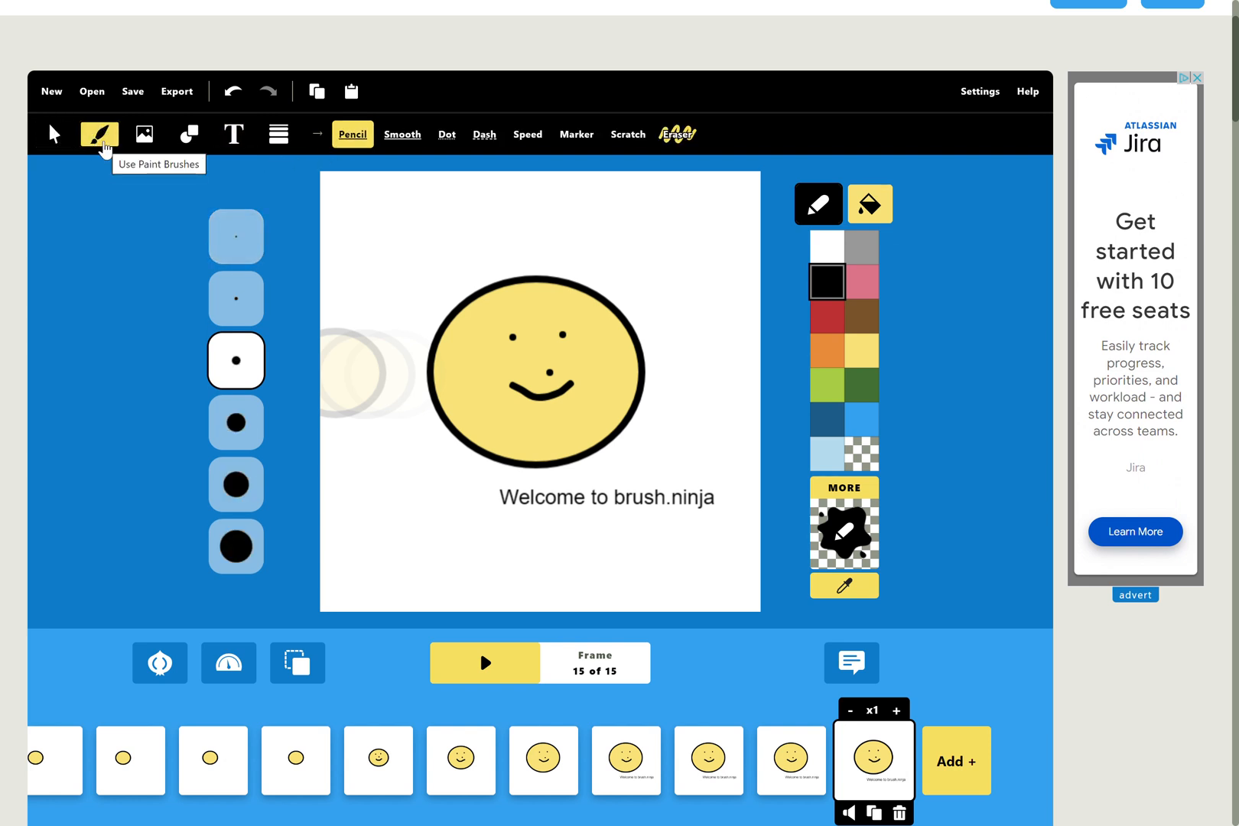
{"action": "left_click", "coordinate": [681, 144]}
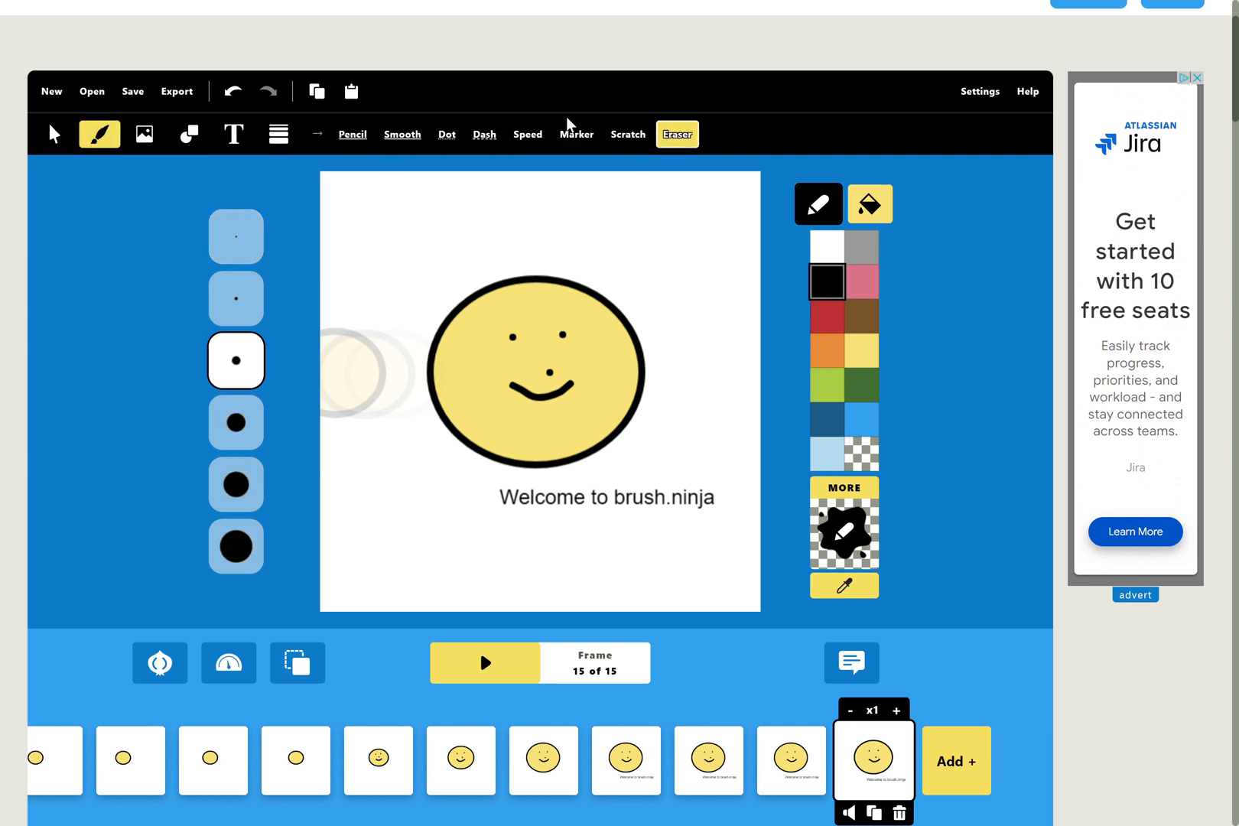
{"action": "left_click", "coordinate": [357, 147]}
{"action": "left_click", "coordinate": [59, 135]}
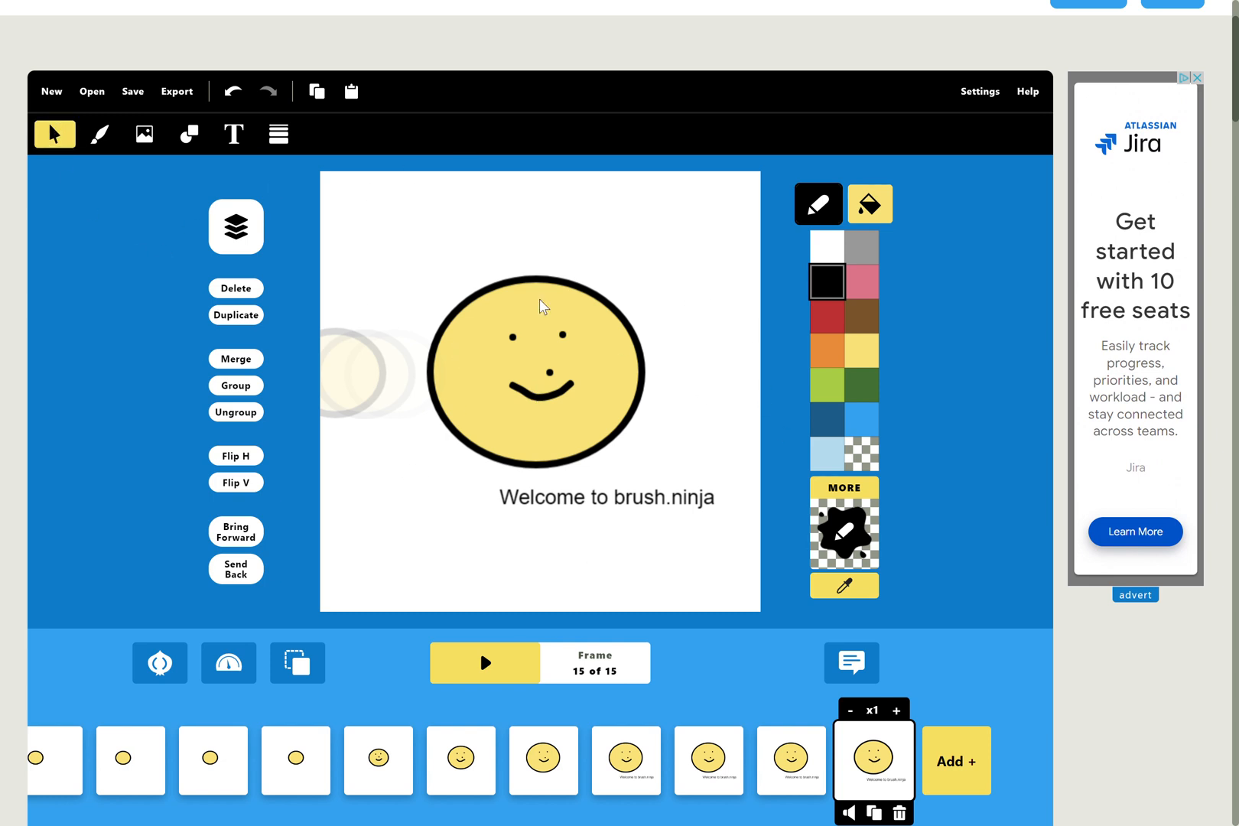
Step: Replace the animation's name in the save dialog with "example" and close the dialog without downloading the file
{"action": "left_click", "coordinate": [134, 94]}
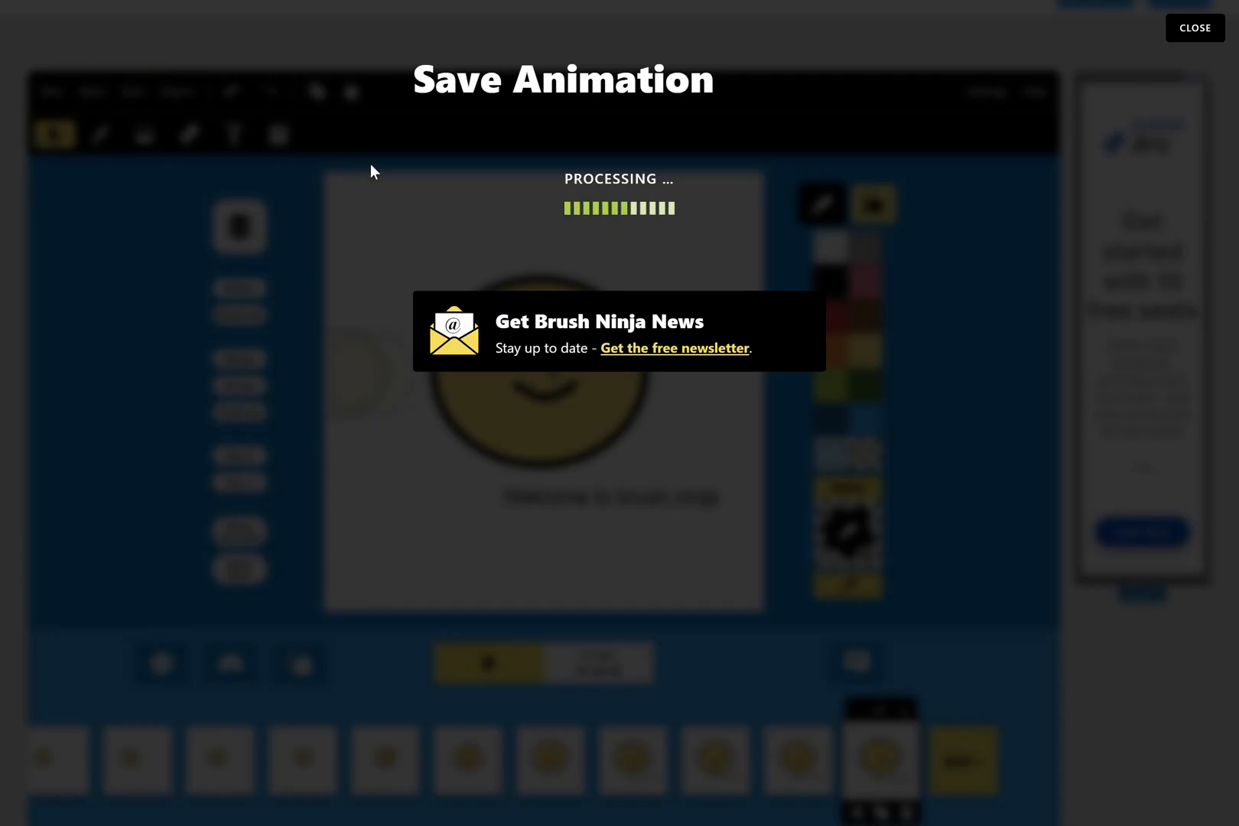
{"action": "left_click", "coordinate": [517, 226]}
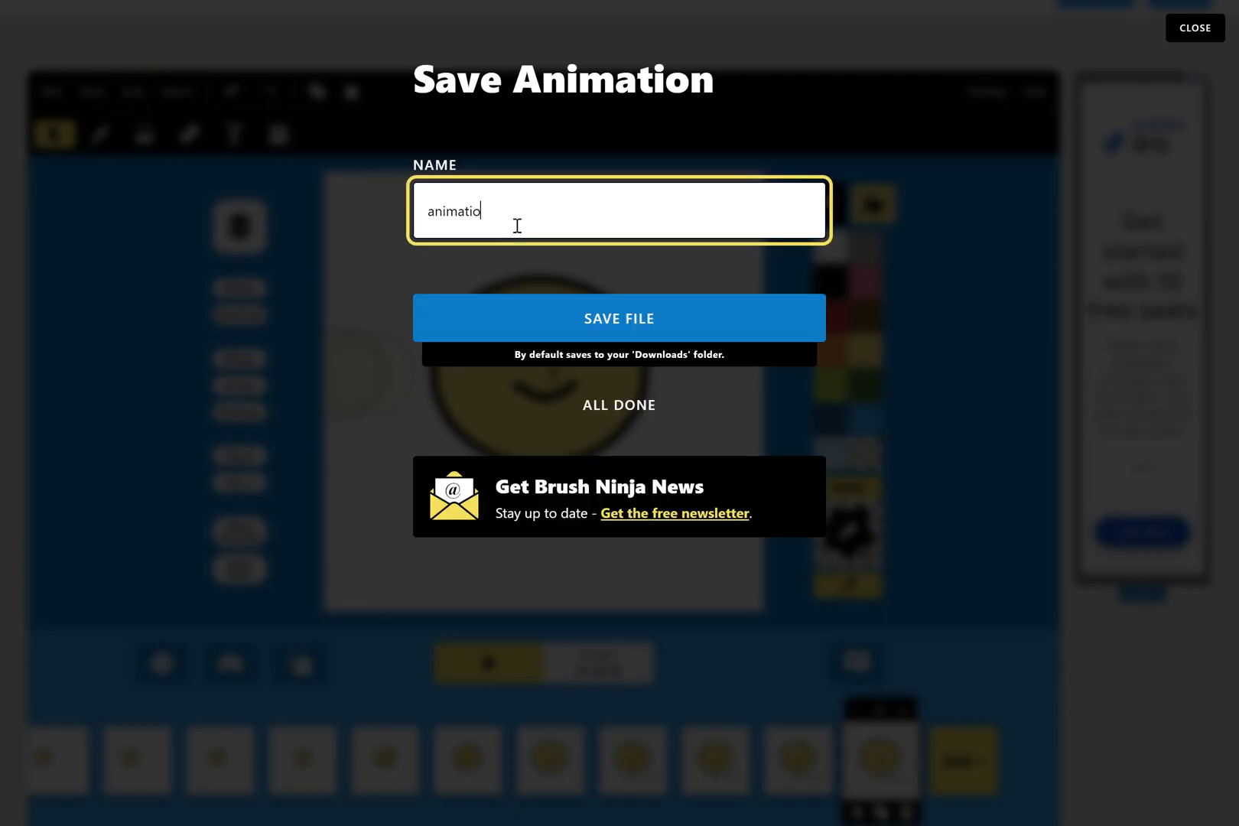
{"action": "key", "text": "BackSpace"}
{"action": "key", "text": "BackSpace"}
{"action": "key", "text": "BackSpace"}
{"action": "key", "text": "BackSpace"}
{"action": "key", "text": "BackSpace"}
{"action": "key", "text": "BackSpace"}
{"action": "key", "text": "BackSpace"}
{"action": "key", "text": "BackSpace"}
{"action": "type", "text": "e"}
{"action": "key", "text": "BackSpace"}
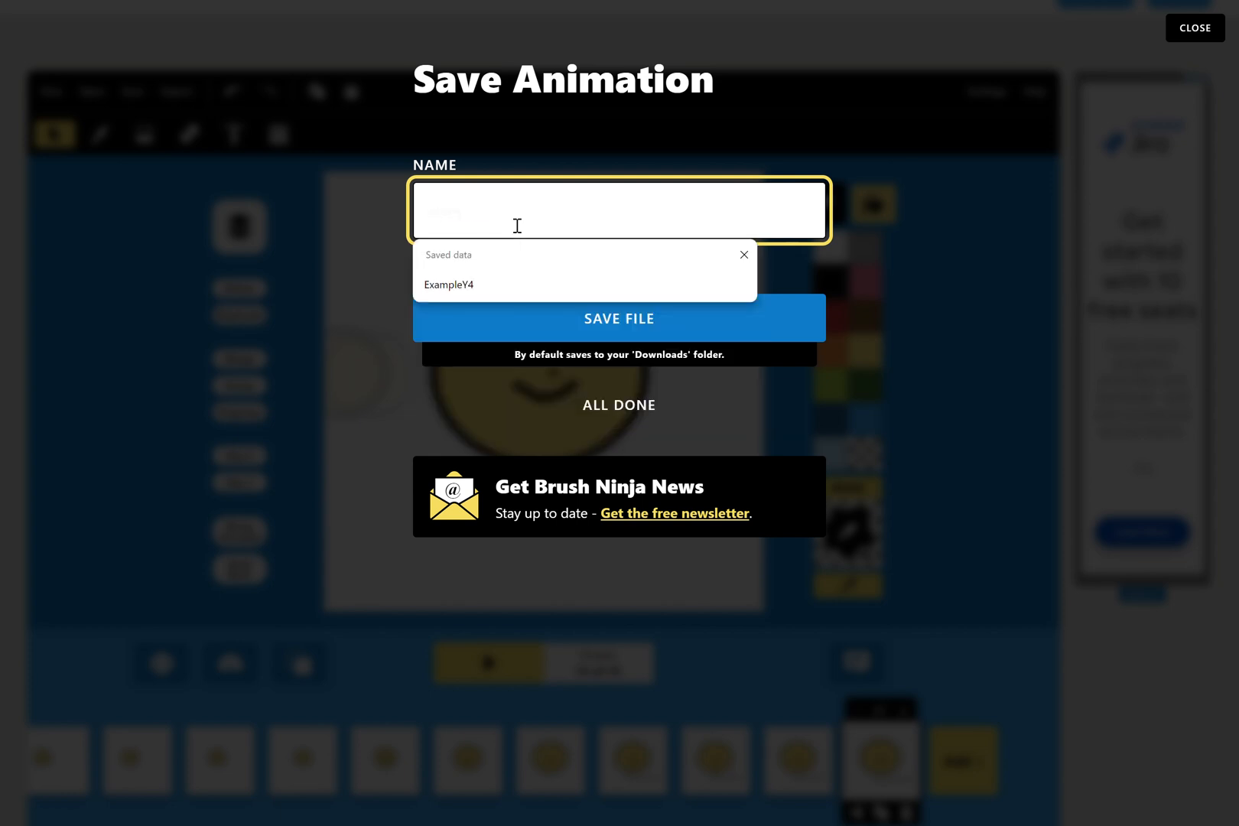
{"action": "type", "text": "example"}
{"action": "left_click", "coordinate": [272, 196]}
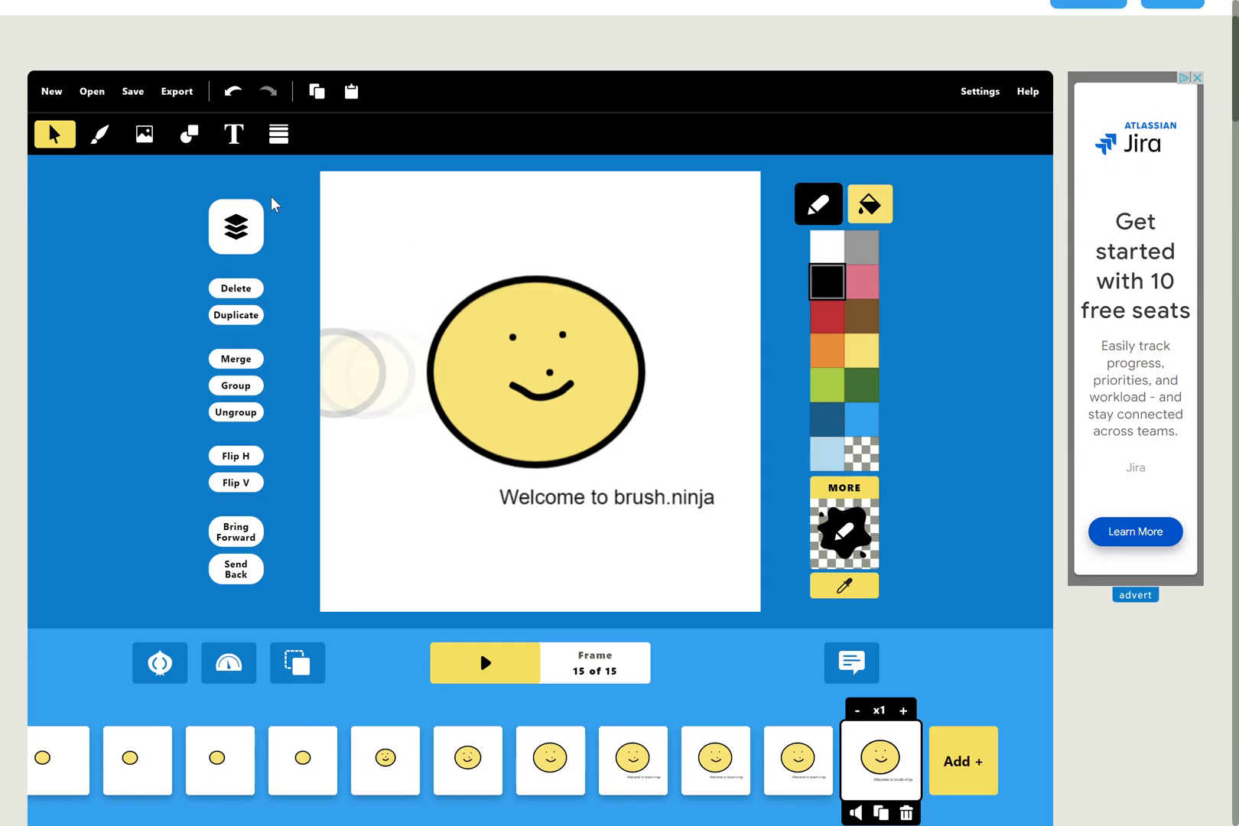
Step: Save the animation to a file under the name "example1" and close the save dialog
{"action": "left_click", "coordinate": [129, 93]}
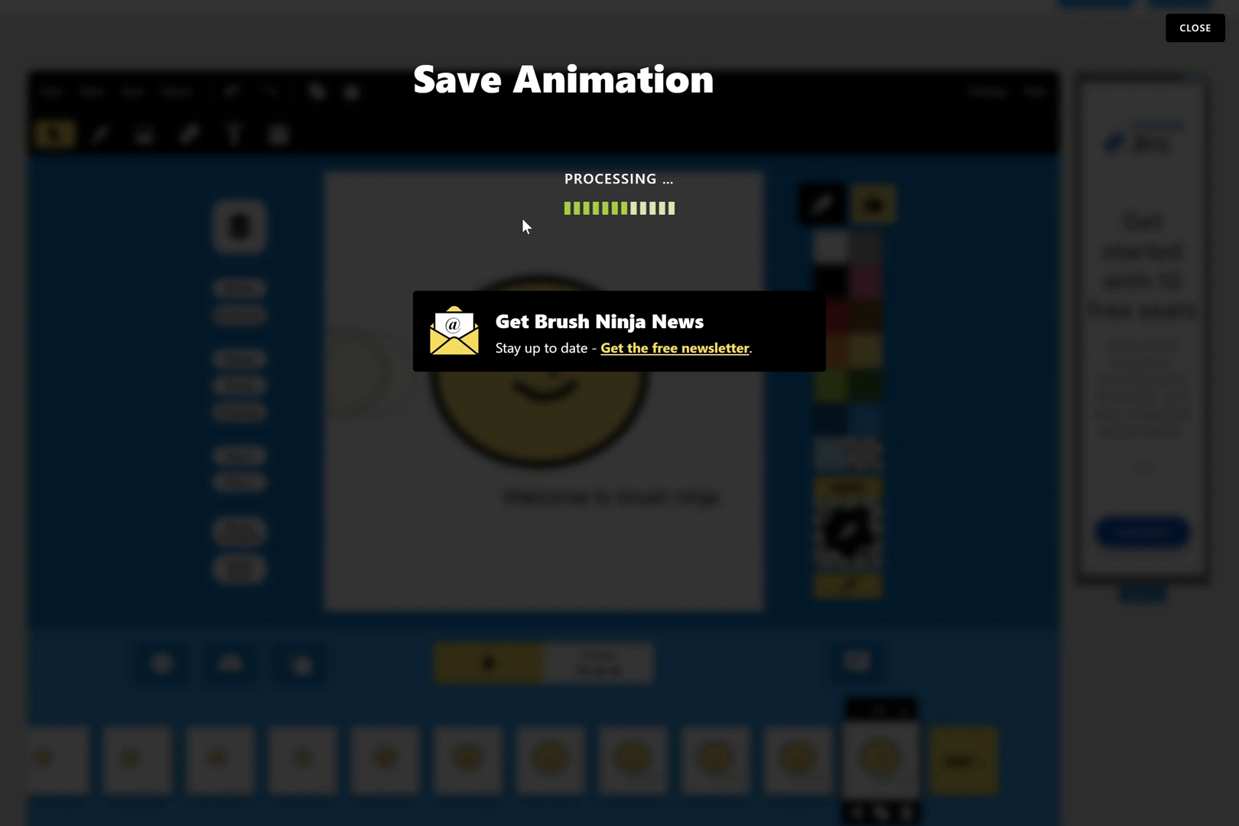
{"action": "left_click", "coordinate": [509, 224]}
{"action": "type", "text": "1"}
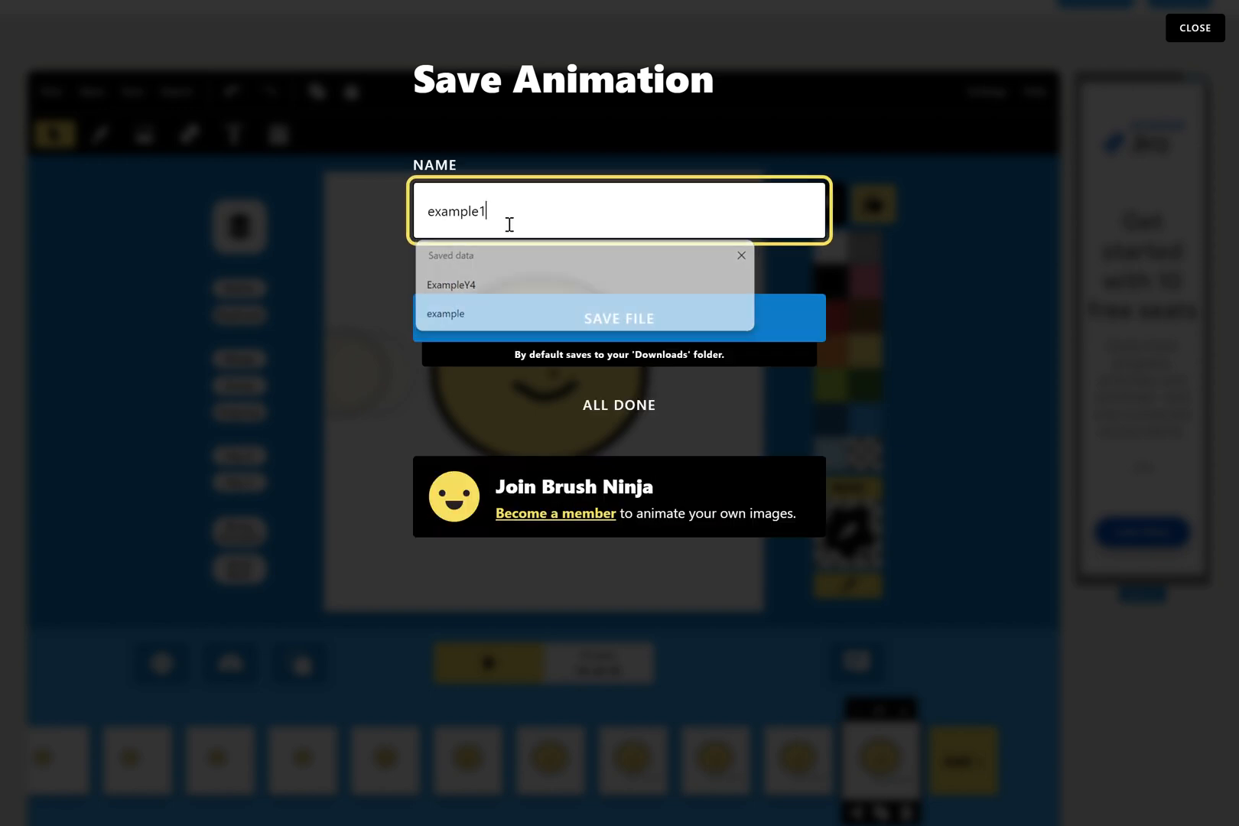
{"action": "left_click", "coordinate": [566, 318]}
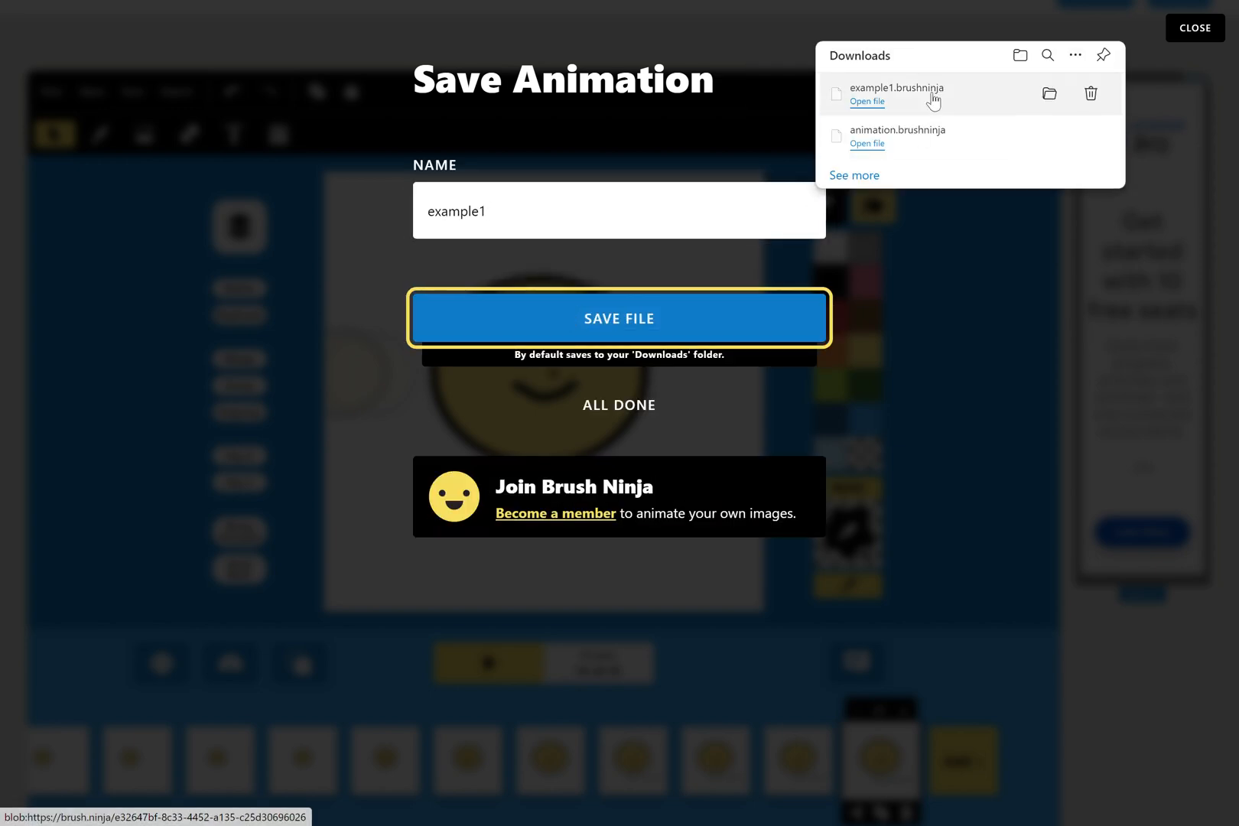
{"action": "left_click", "coordinate": [45, 280]}
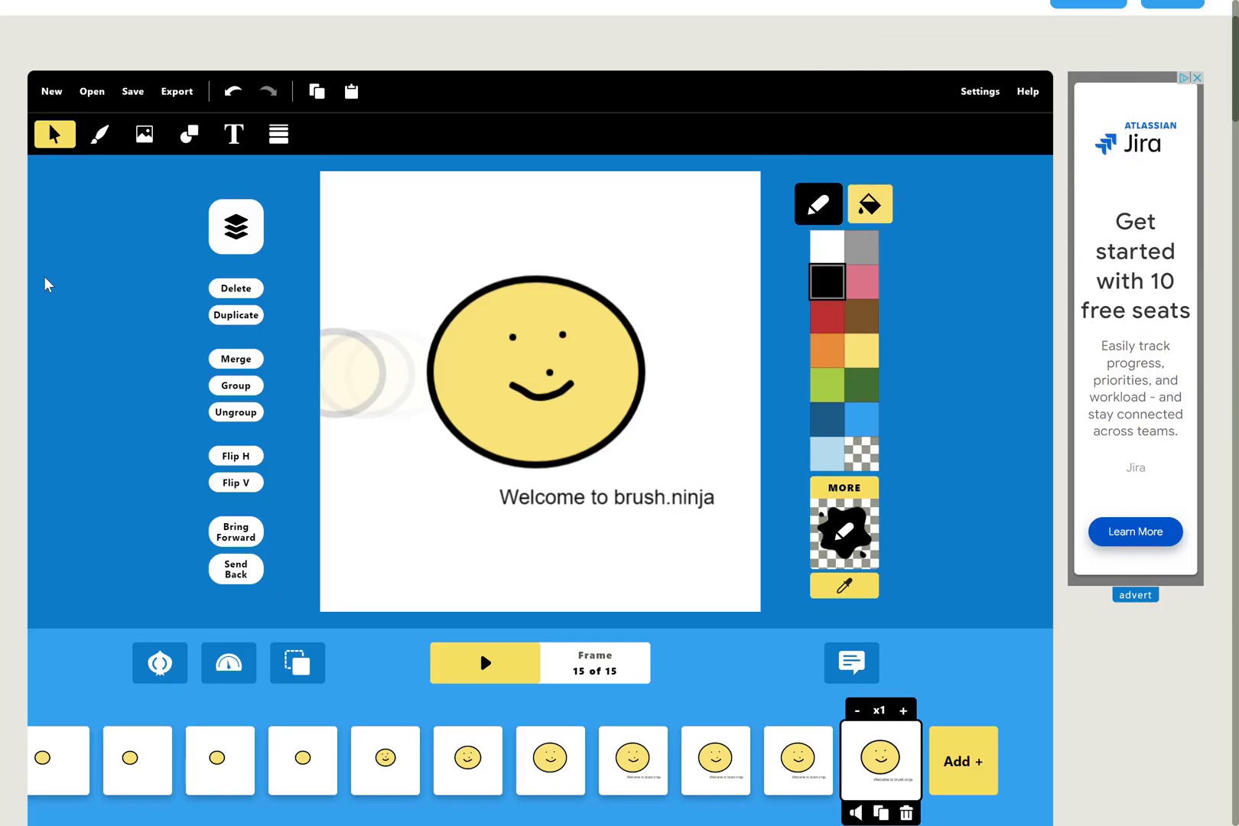
{"action": "left_click", "coordinate": [104, 89]}
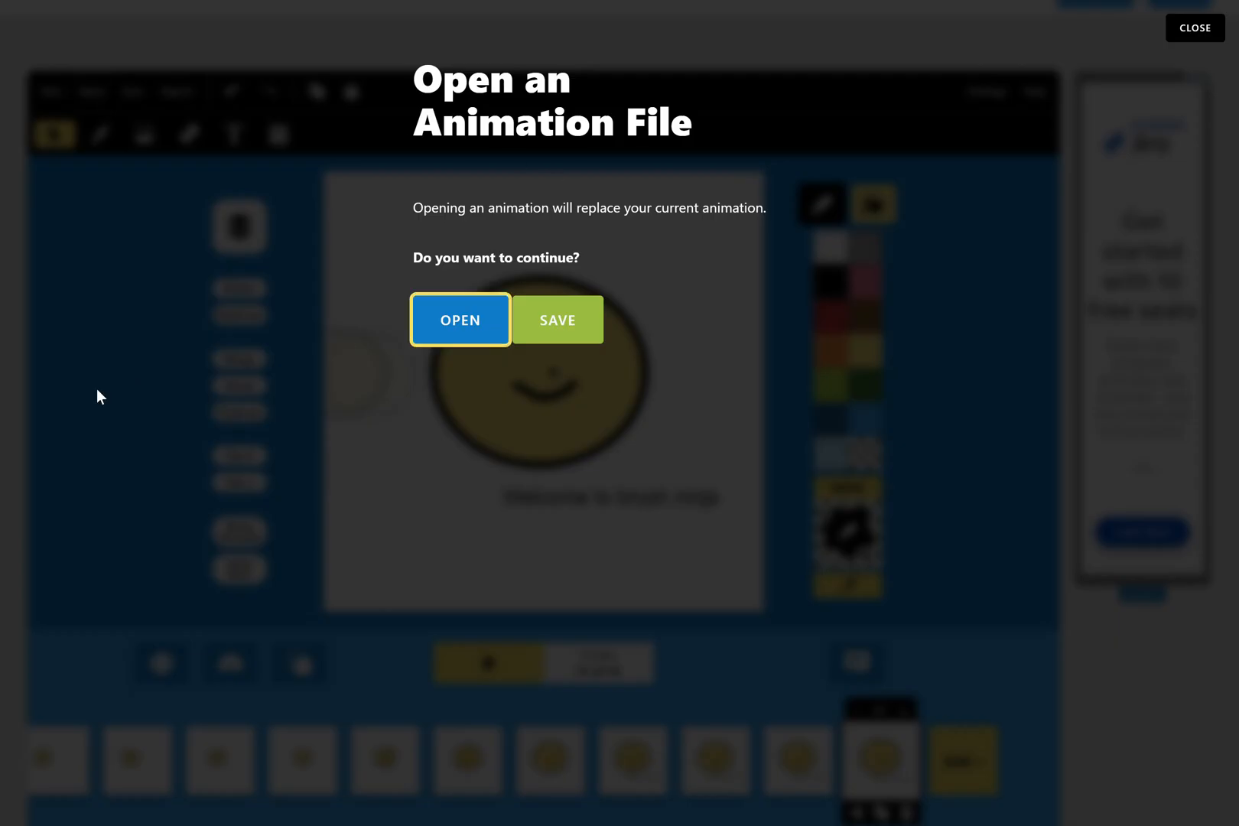
{"action": "left_click", "coordinate": [84, 394]}
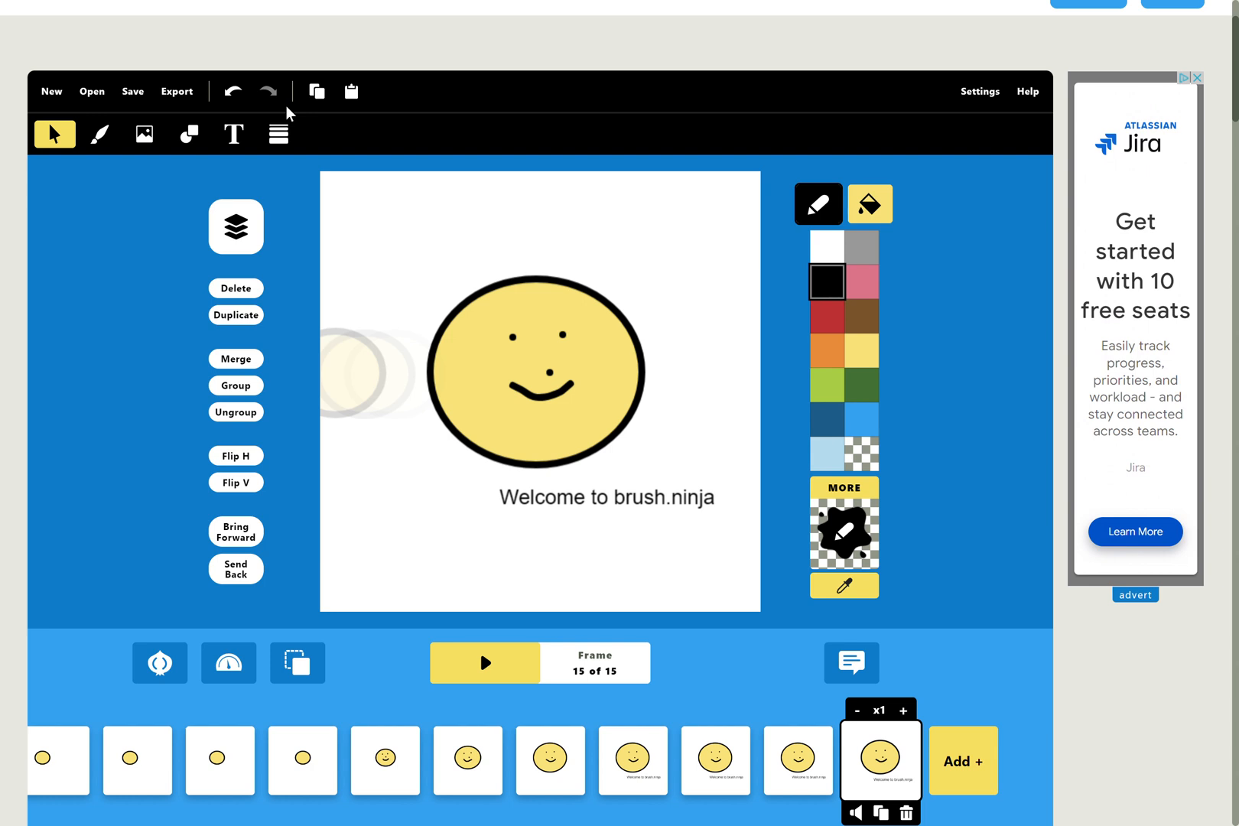
Step: Export the animation as an animated GIF named "example1", download it and close the export dialog
{"action": "left_click", "coordinate": [183, 92]}
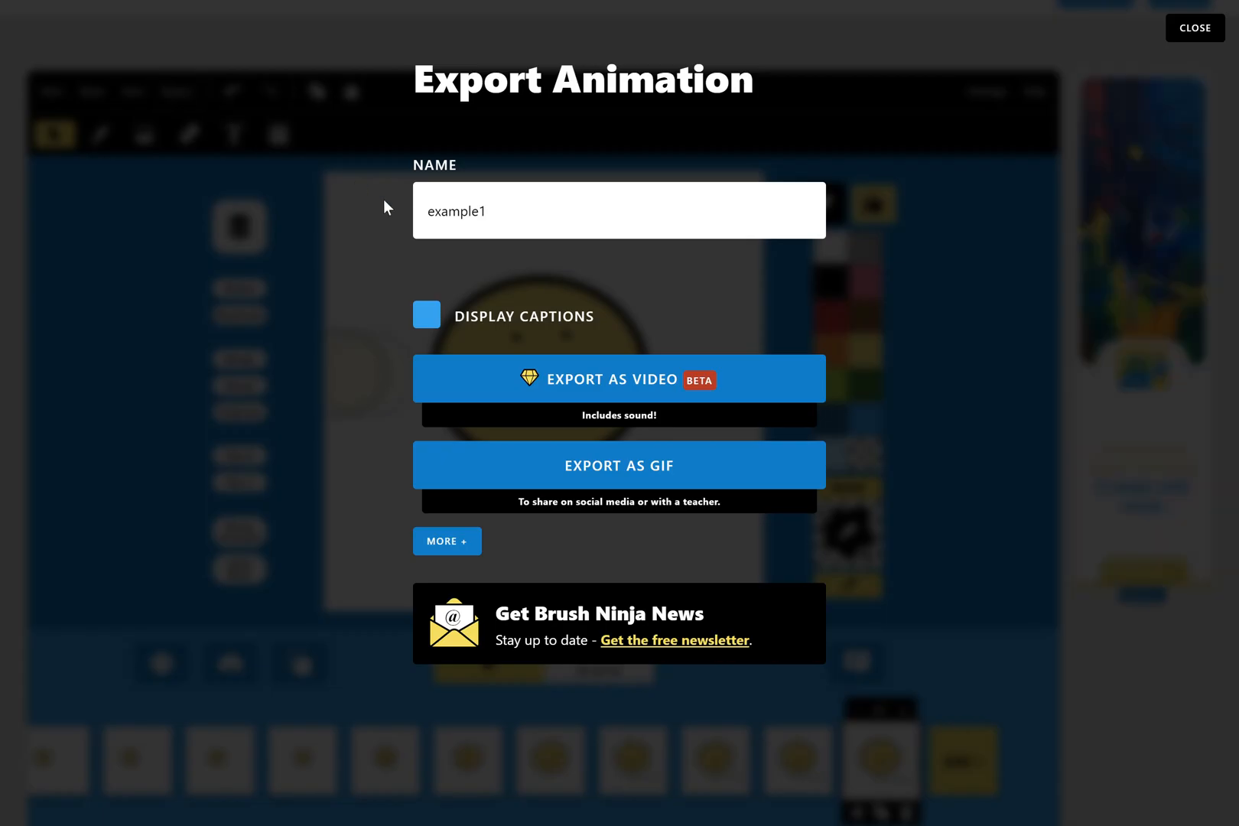
{"action": "left_click", "coordinate": [612, 478]}
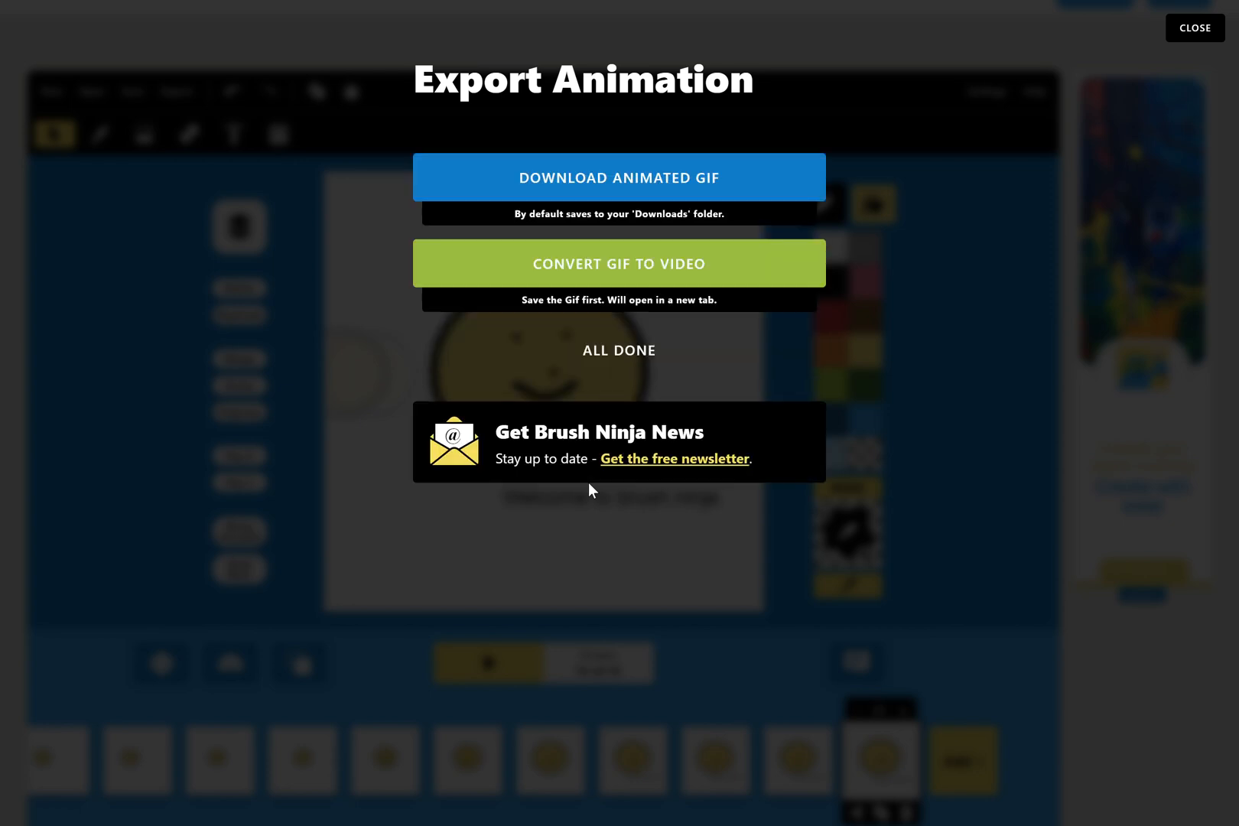
{"action": "left_click", "coordinate": [626, 180]}
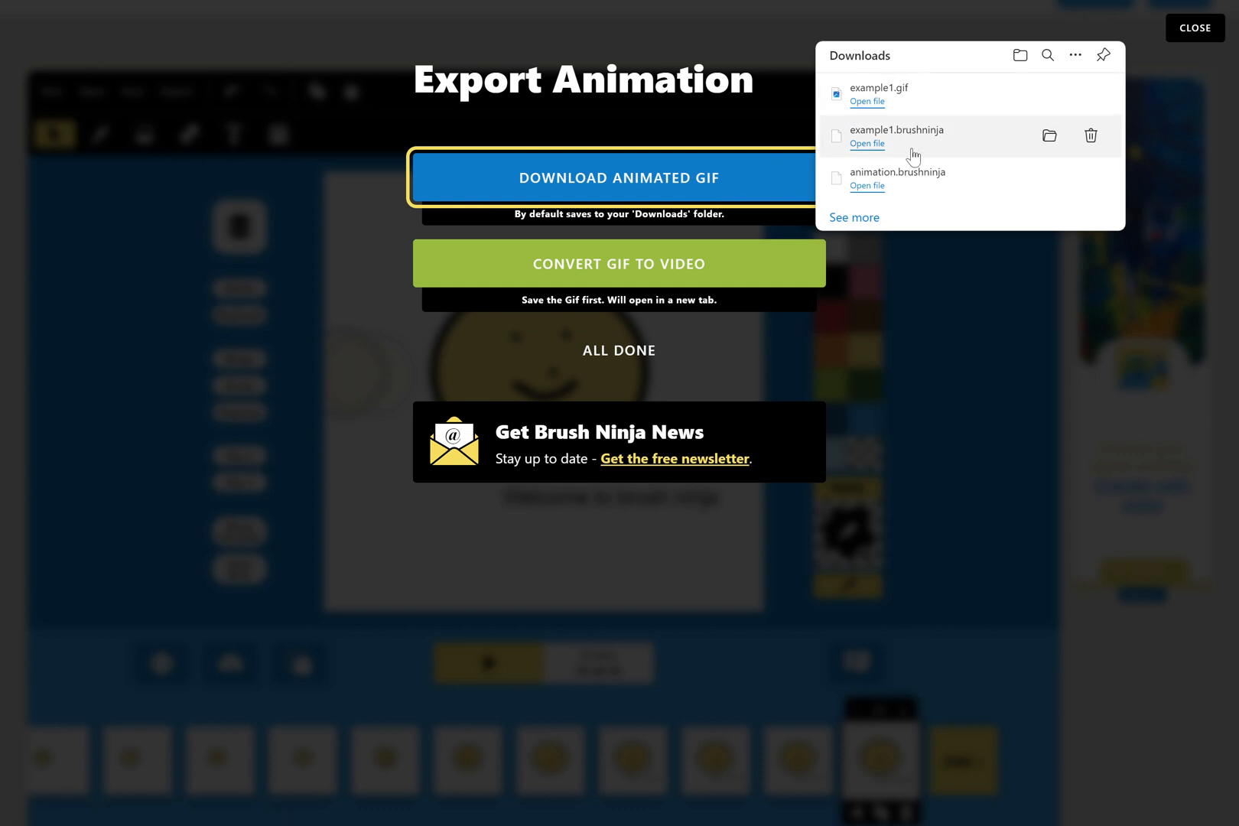
{"action": "left_click", "coordinate": [95, 316]}
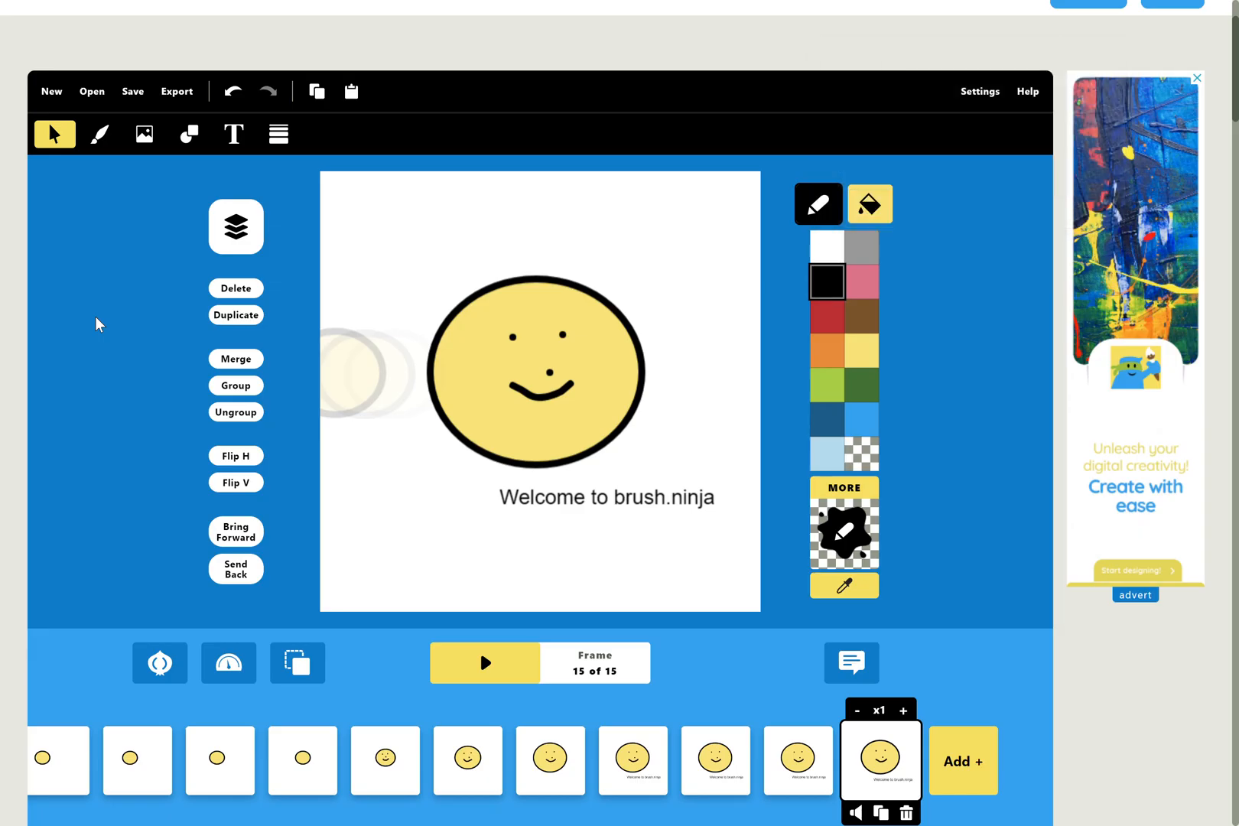